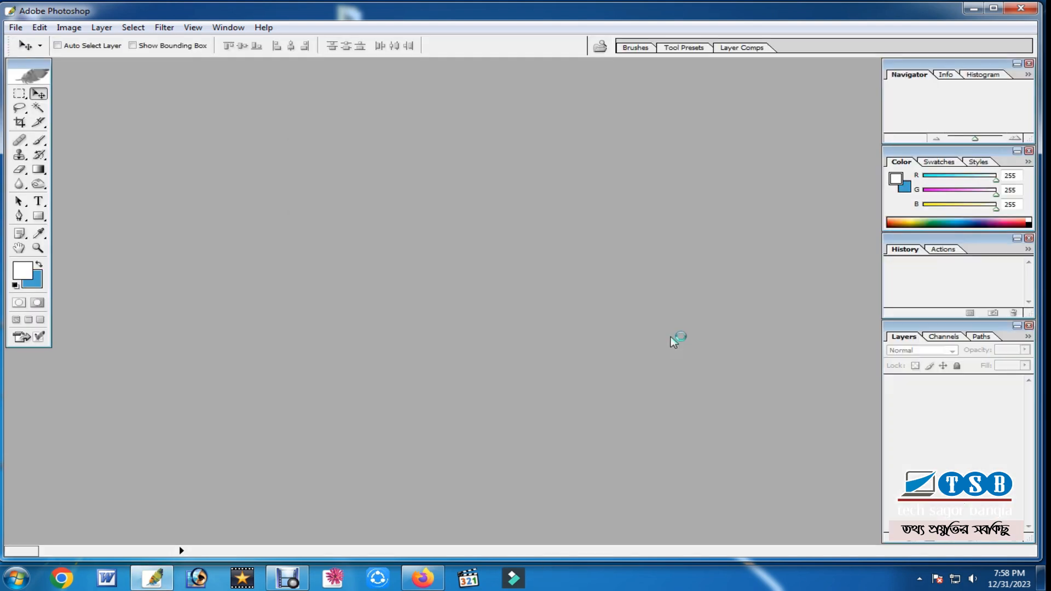
Open the portrait photo IMG_20231231_135610.jpg from outside the program and maximize its document window.
left_click(974, 8)
left_click_drag(23, 302, 514, 275)
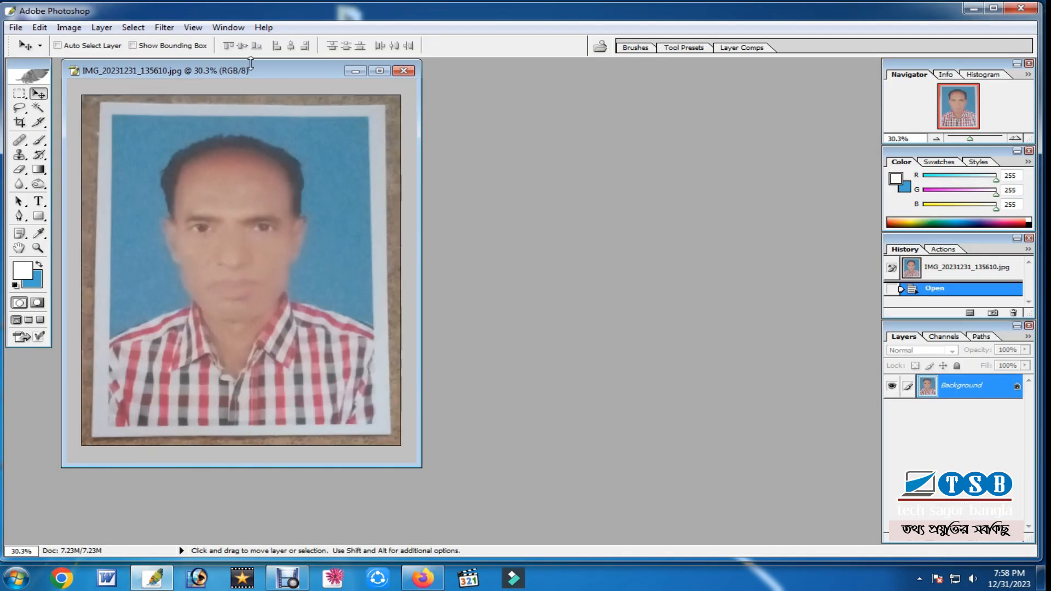
double_click(242, 70)
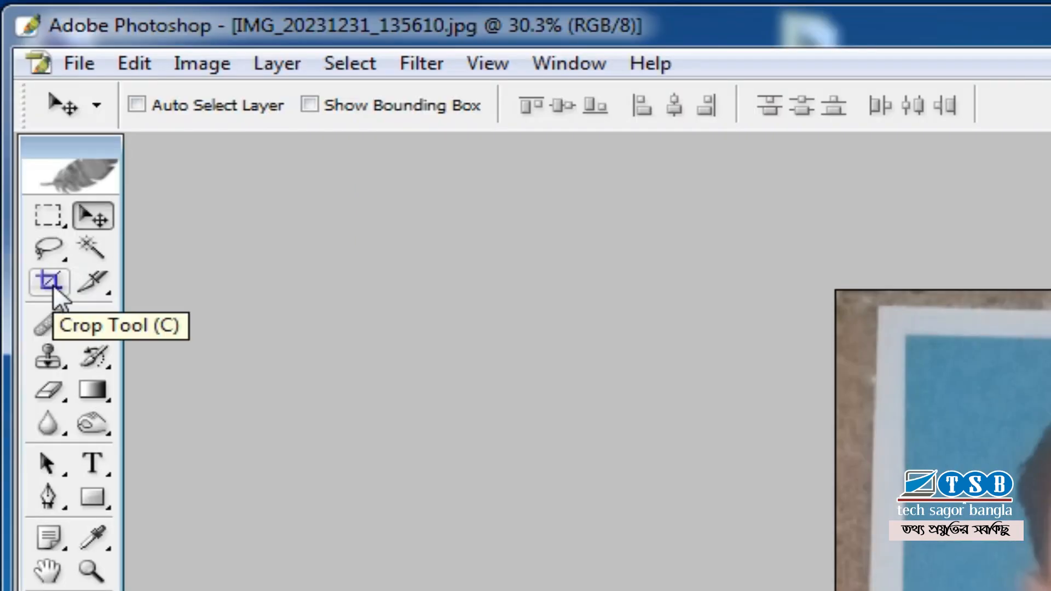
Set up the Crop tool with a width of 1.5 in, a height of 1.95 in and a resolution of 300 pixels/inch.
left_click(53, 289)
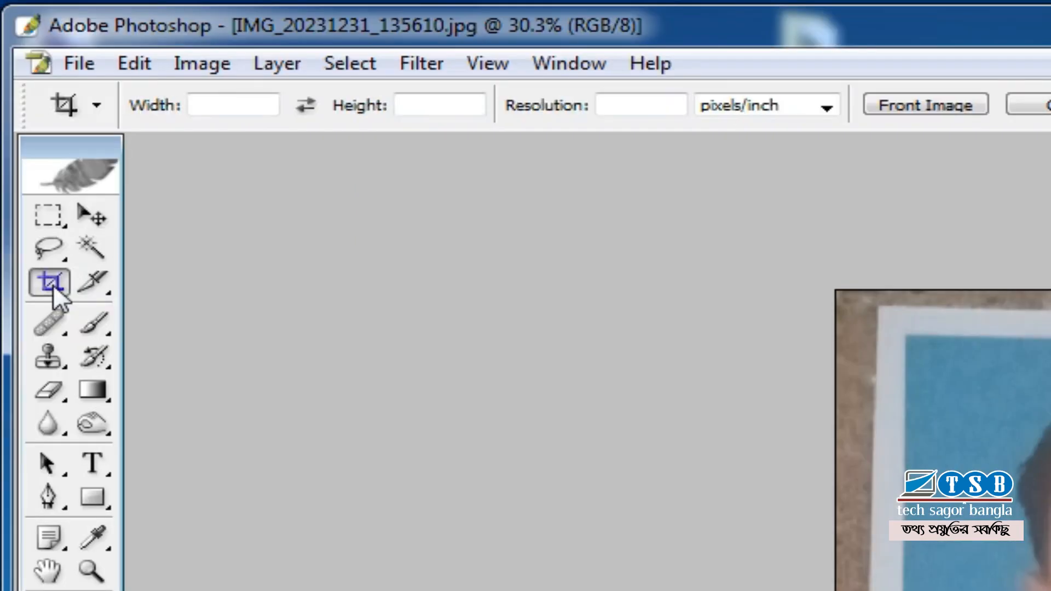
left_click(234, 105)
type("1.5 in")
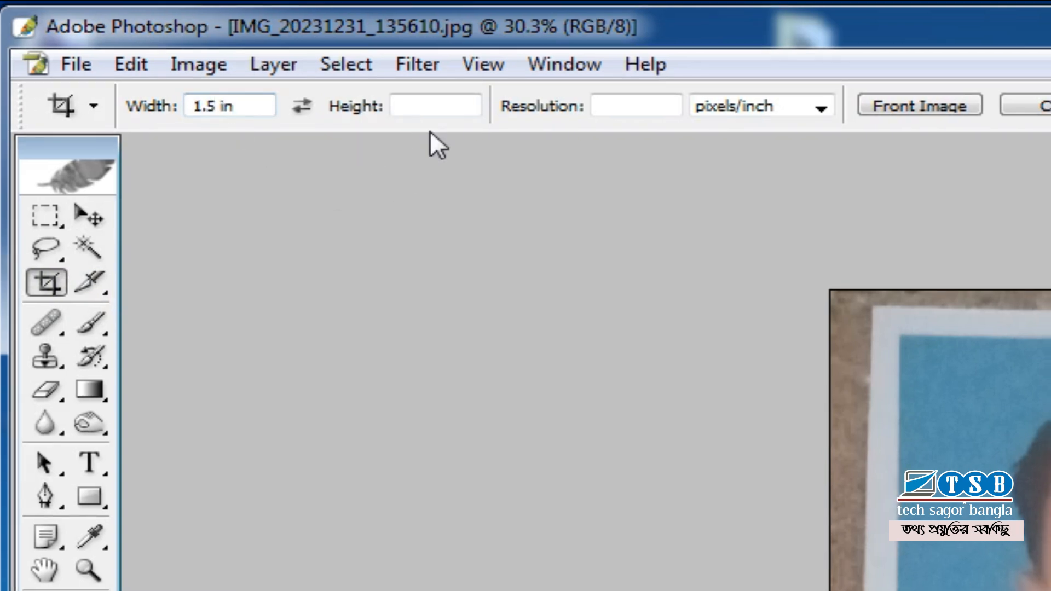
left_click(457, 108)
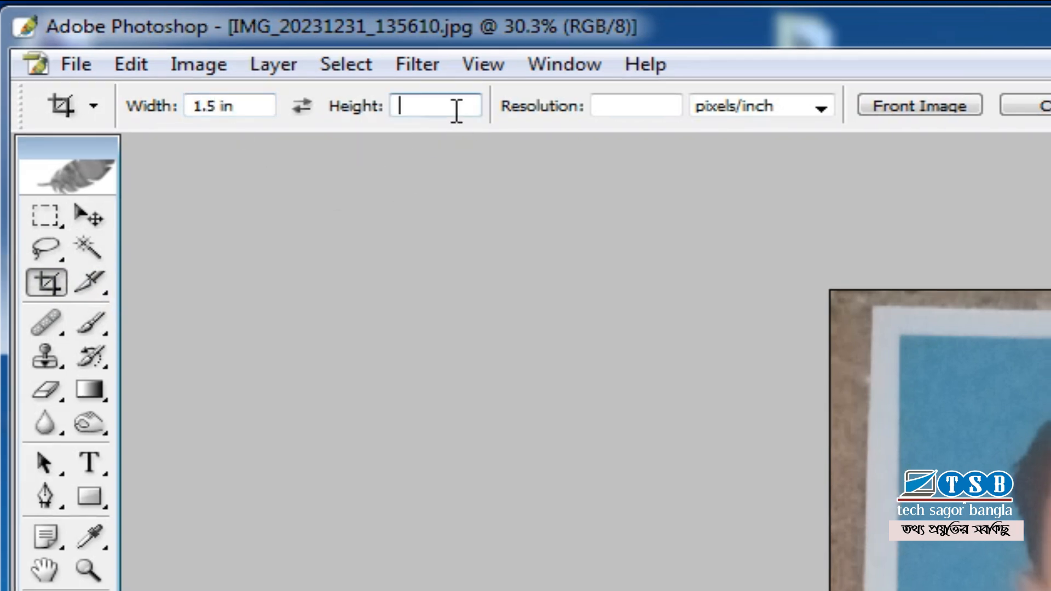
type("1.95")
left_click(652, 106)
type("300")
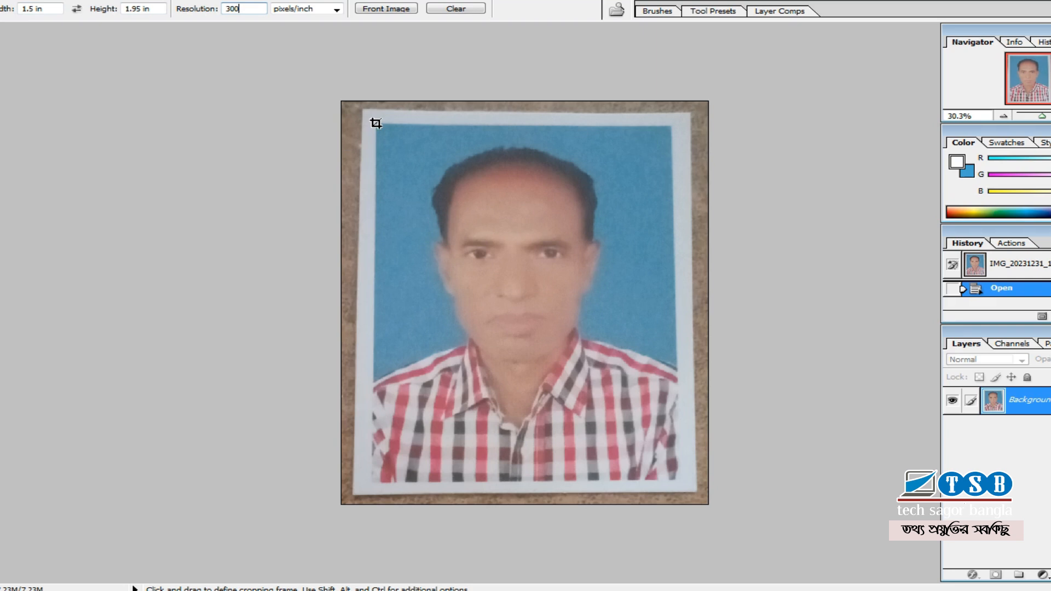
Crop the photo to the portrait inside its white border, nudging the crop frame slightly down and left to align it.
left_click_drag(376, 123, 649, 449)
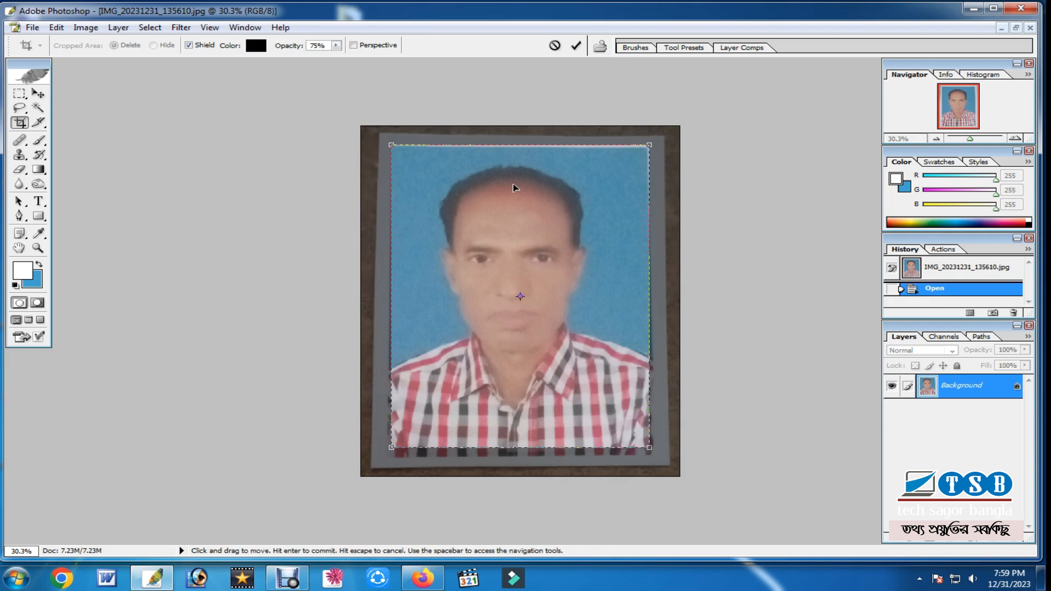
key("Down")
key("Down")
key("Down")
key("Down")
key("Left")
key("Left")
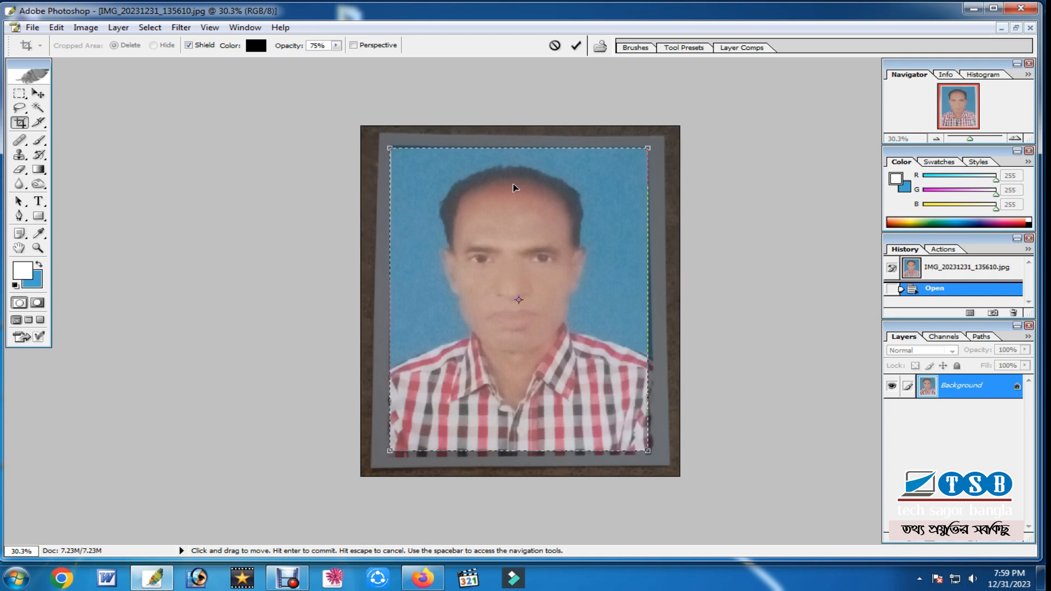
key("Return")
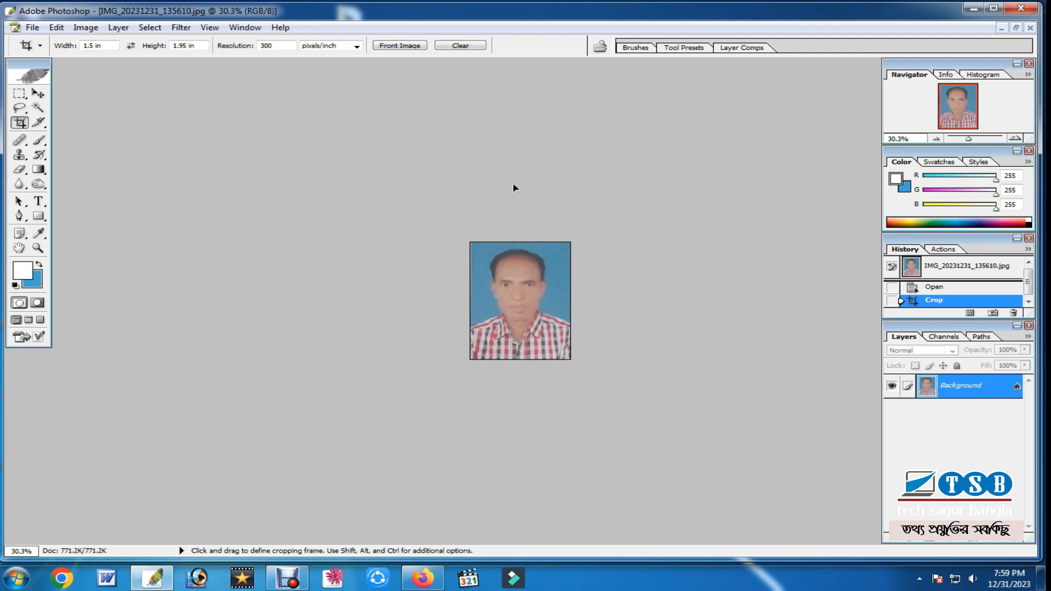
Apply the Imagenomic Noiseware Professional filter to the cropped photo with the Default settings.
key("ctrl+0")
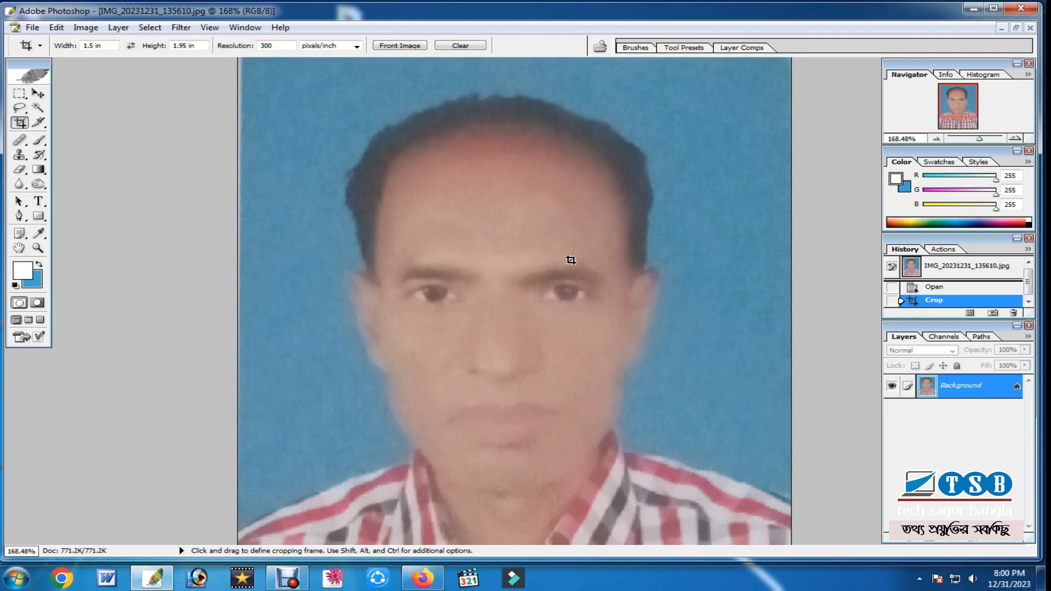
left_click(938, 137)
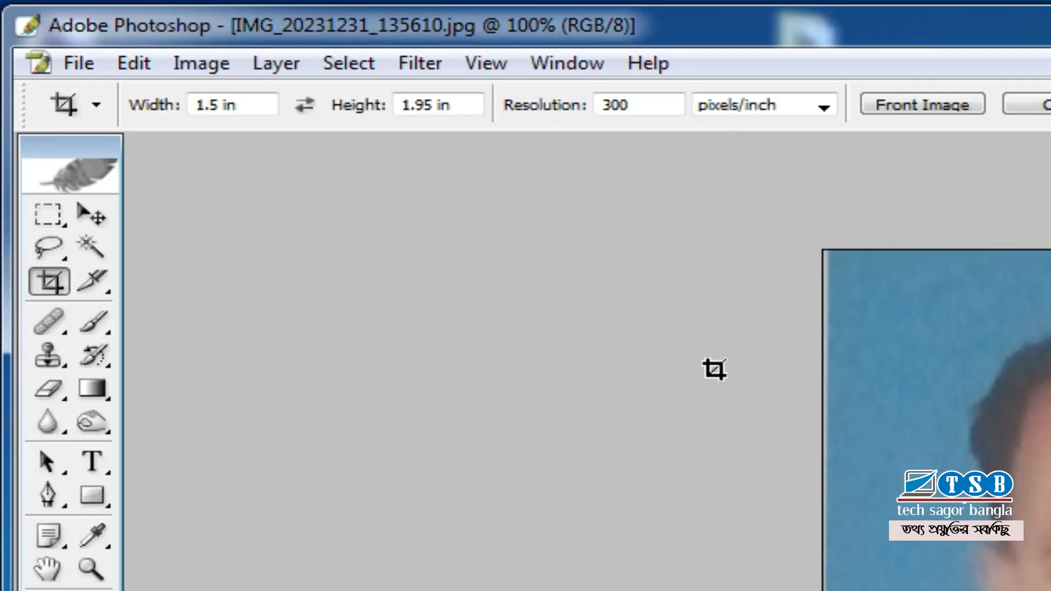
left_click(426, 65)
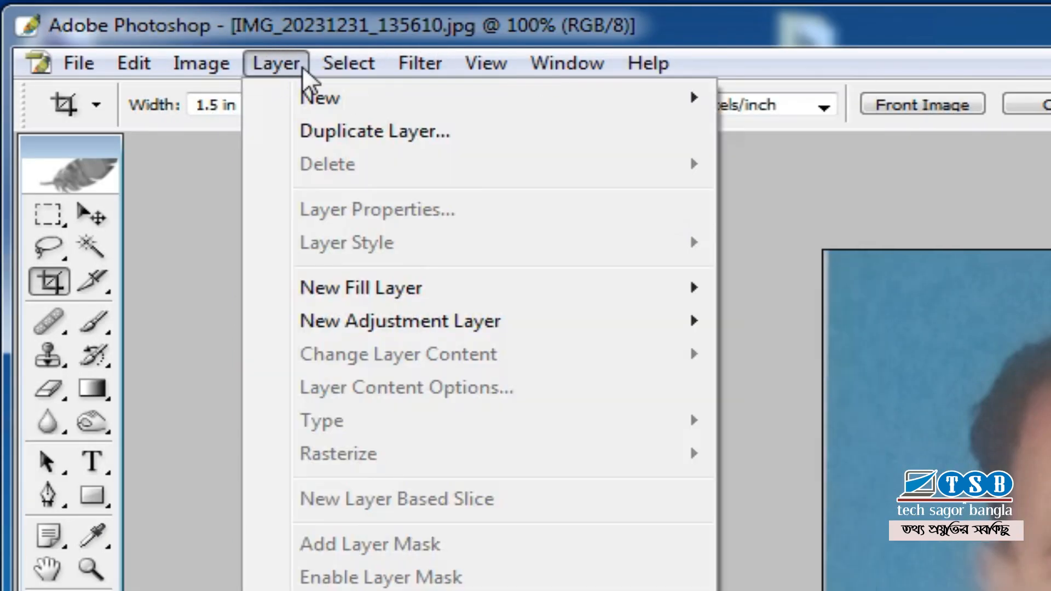
mouse_move(416, 65)
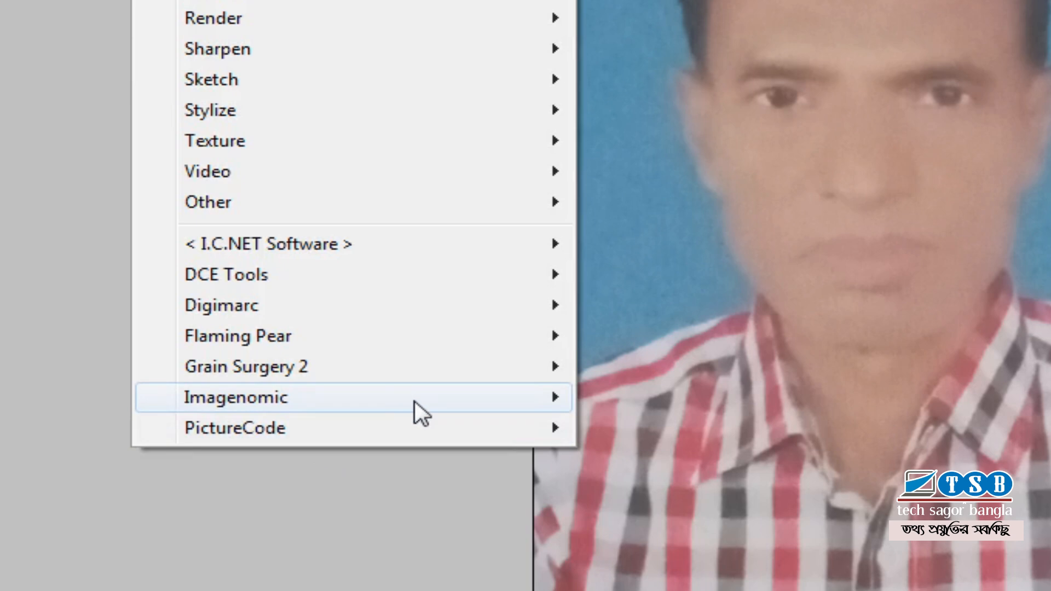
mouse_move(300, 393)
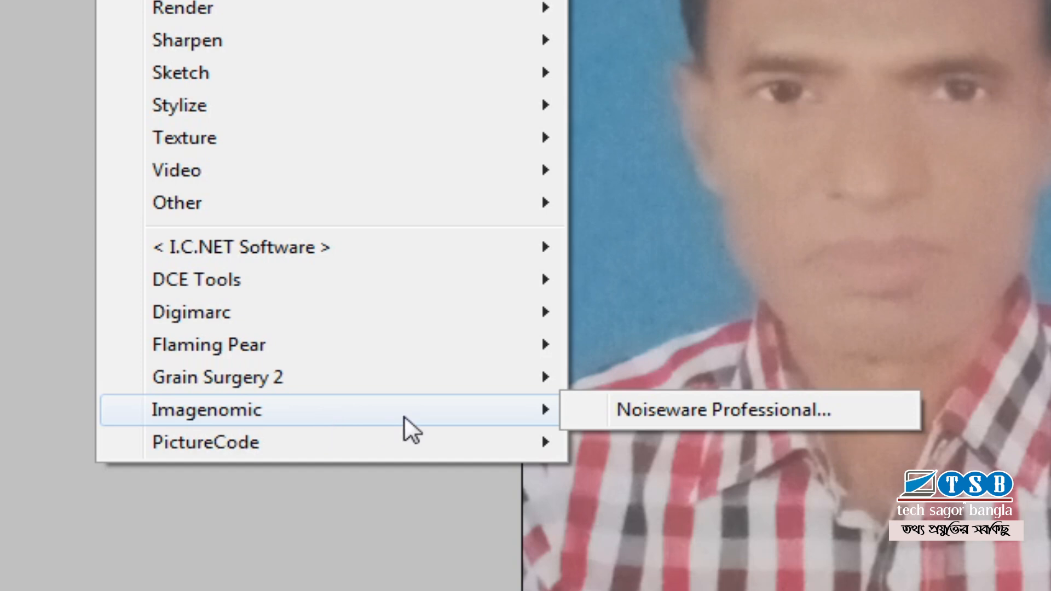
left_click(783, 417)
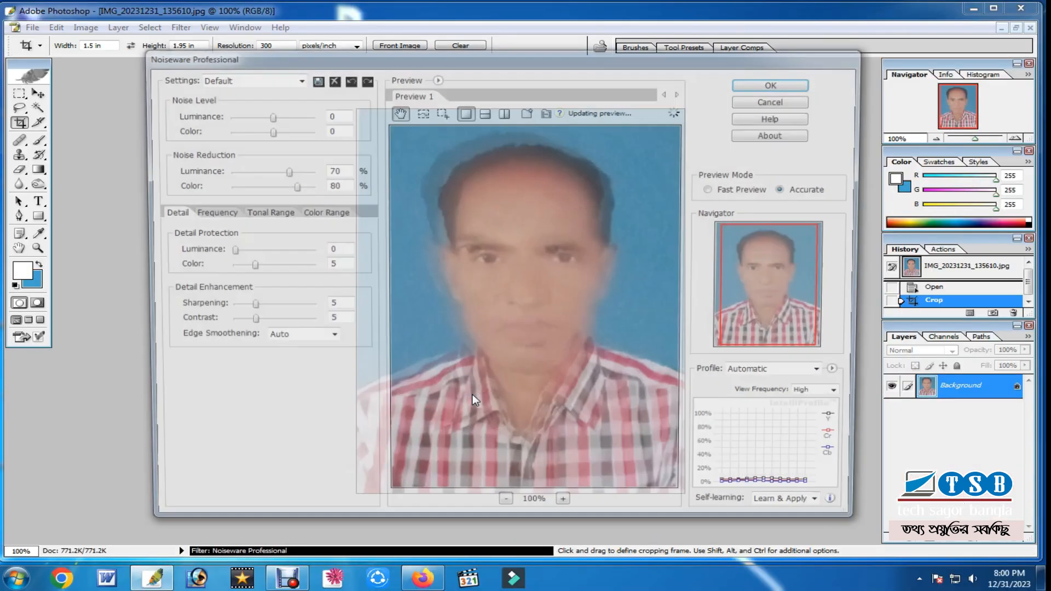
left_click(776, 83)
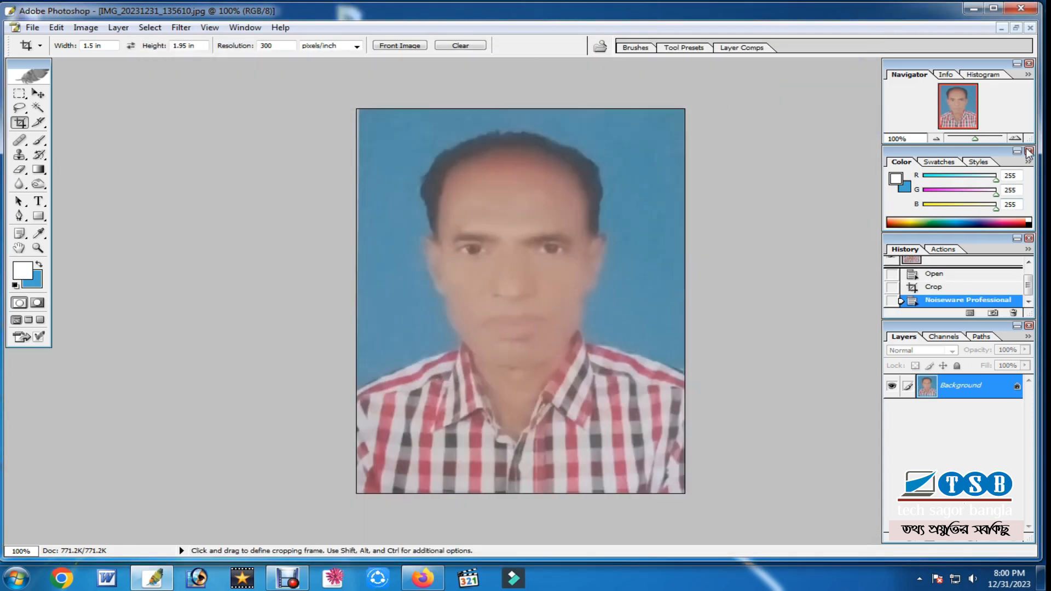
Compare the enlarged photo before and after noise reduction by switching between the Crop and Noiseware Professional history states.
left_click(1016, 138)
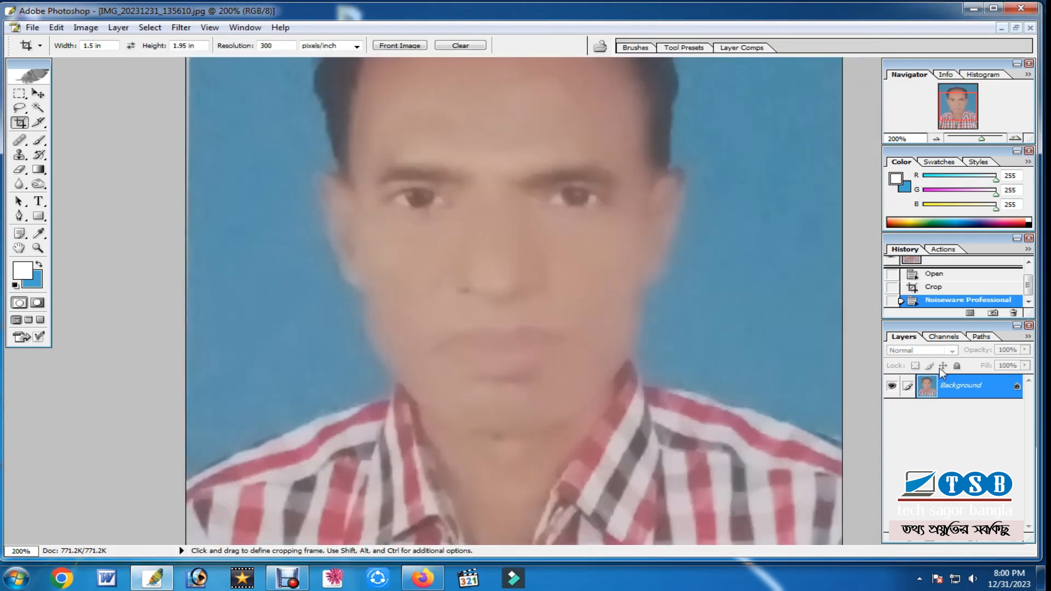
left_click(932, 288)
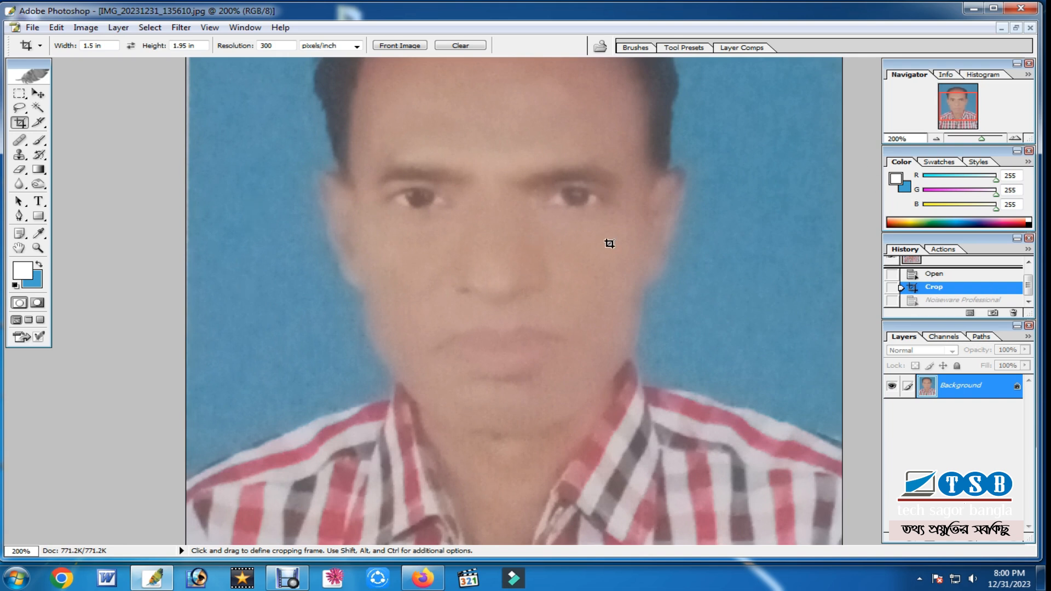
left_click(973, 303)
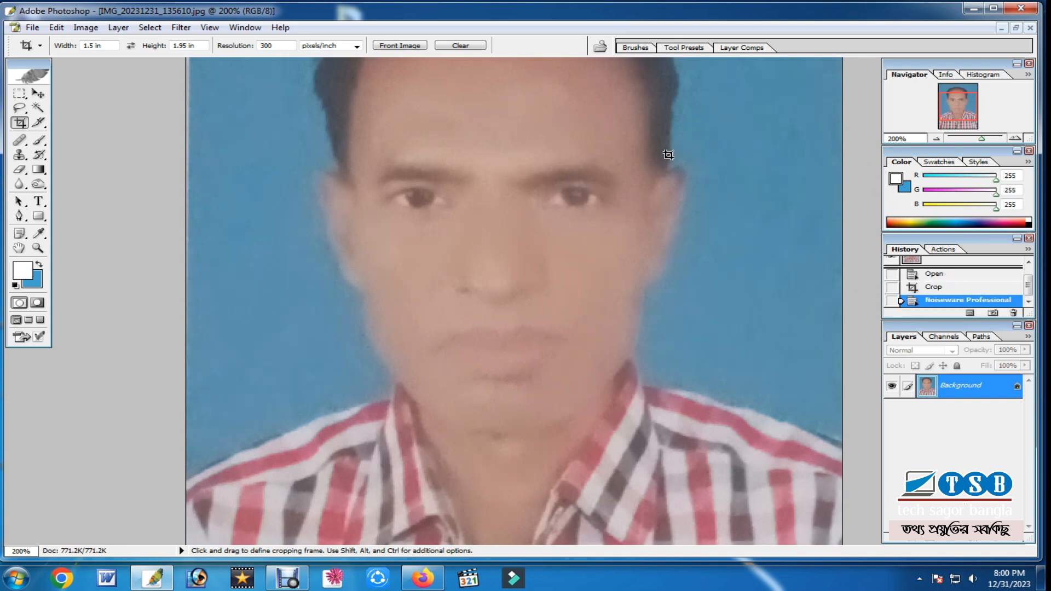
left_click(936, 138)
left_click(936, 138)
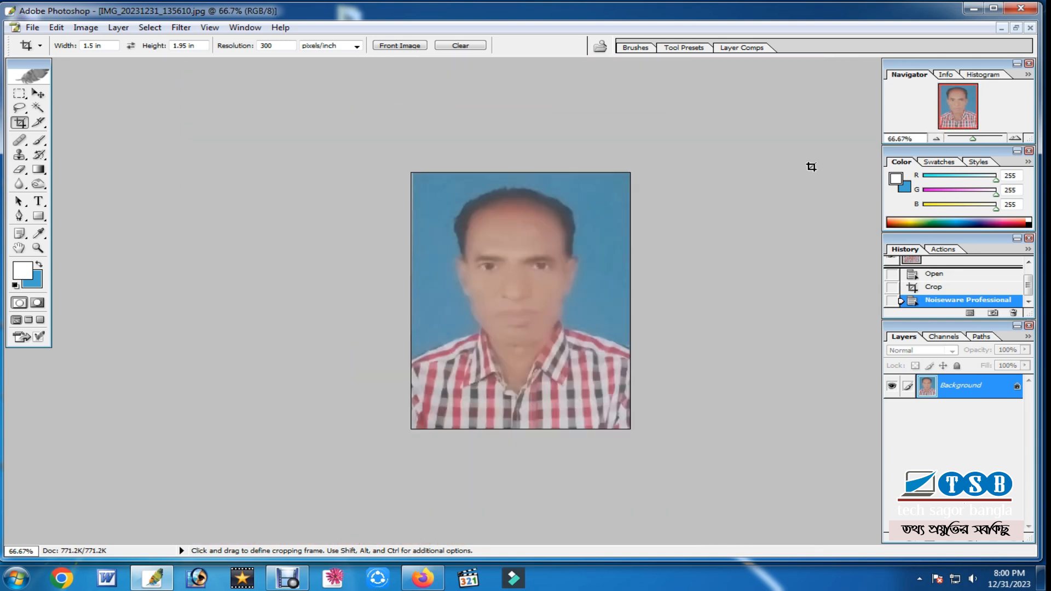
Try the Auto Color adjustment on the photo and undo it.
left_click(189, 32)
left_click(706, 296)
scroll(707, 291, "up", 1)
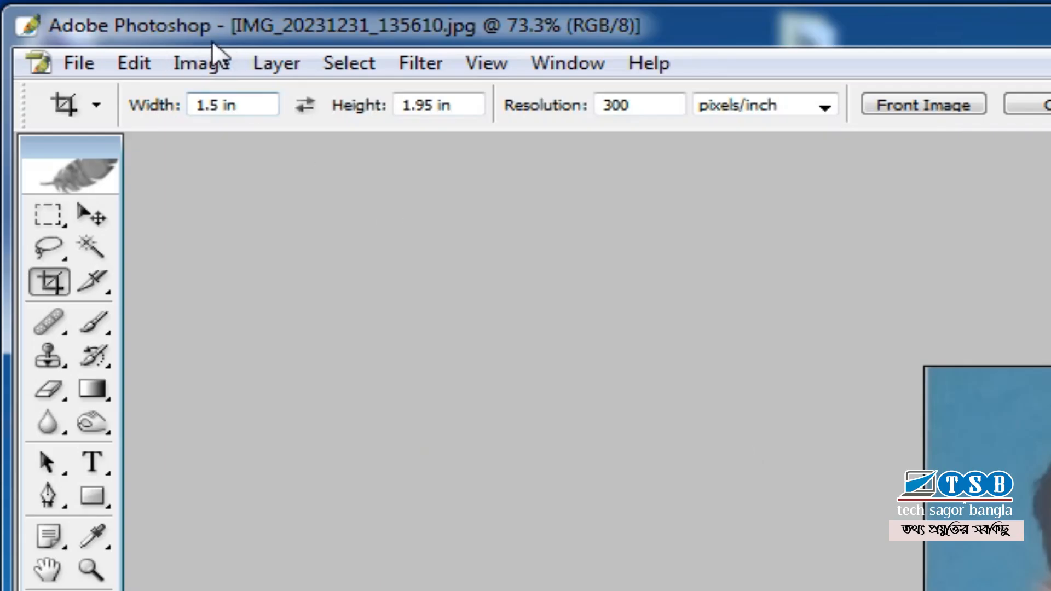
left_click(207, 70)
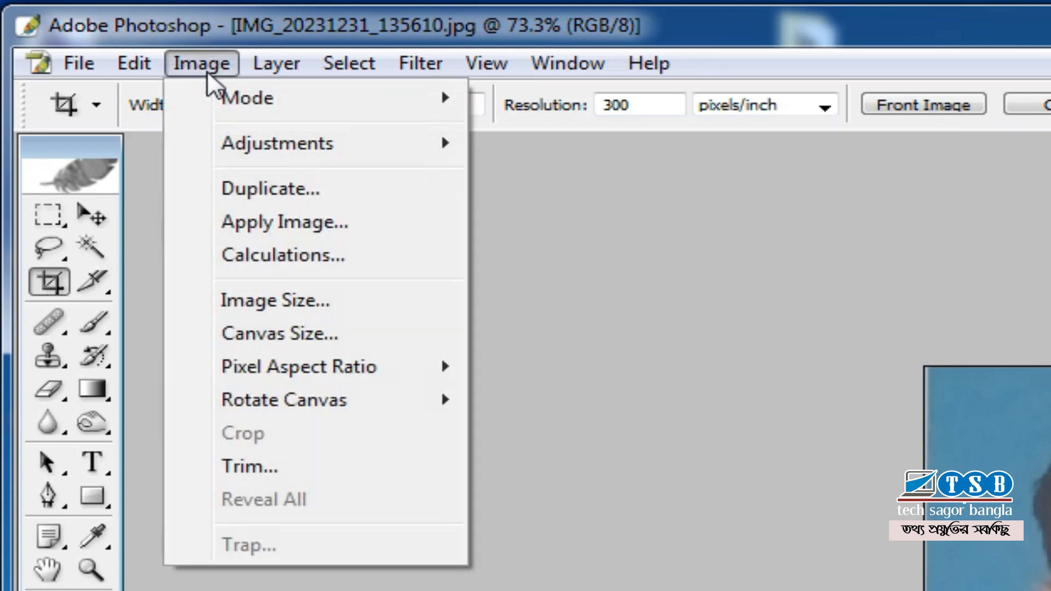
mouse_move(387, 142)
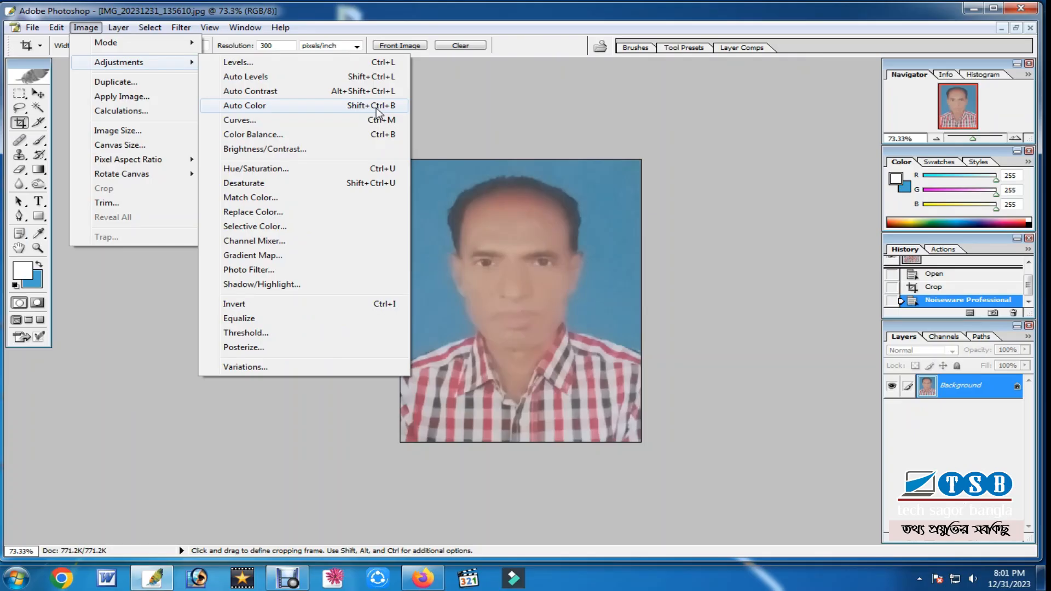
left_click(876, 241)
scroll(376, 107, "down", 3)
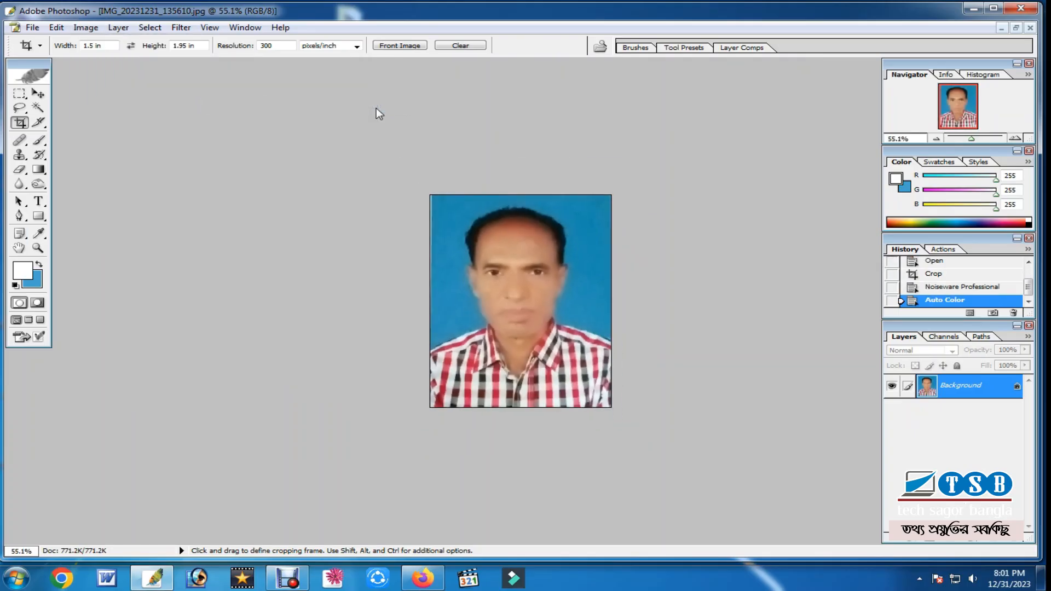
scroll(376, 108, "down", 2)
scroll(376, 108, "up", 3)
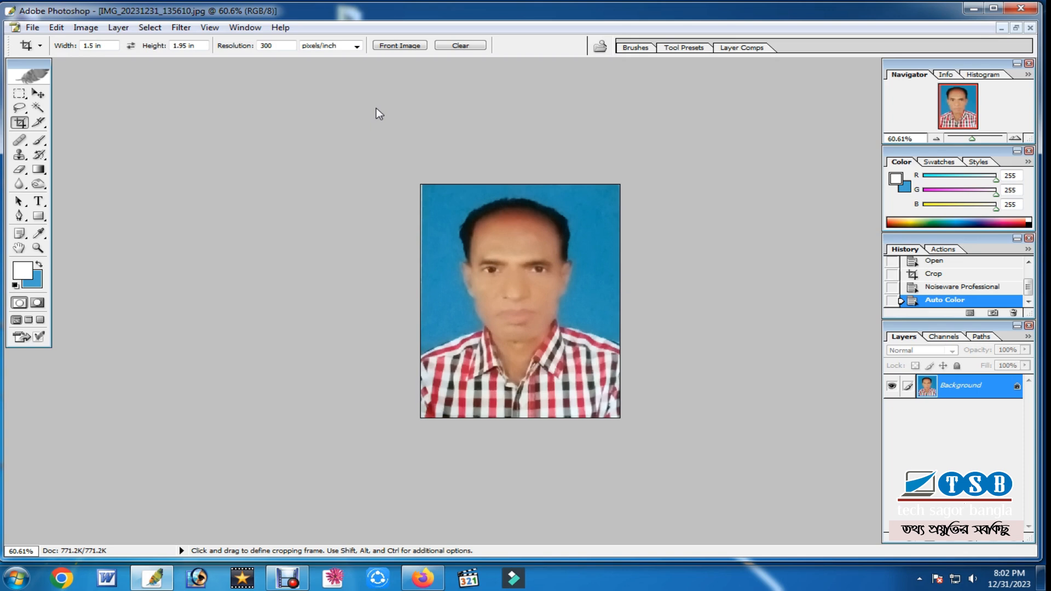
key("ctrl+z")
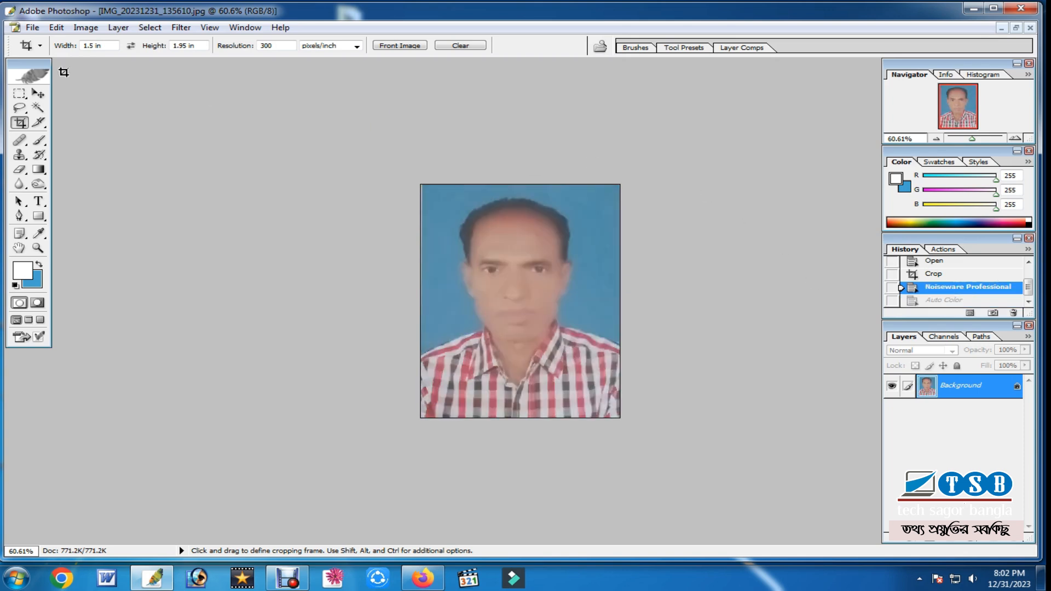
Adjust the photo's brightness to -3 and contrast to +36.
left_click(86, 28)
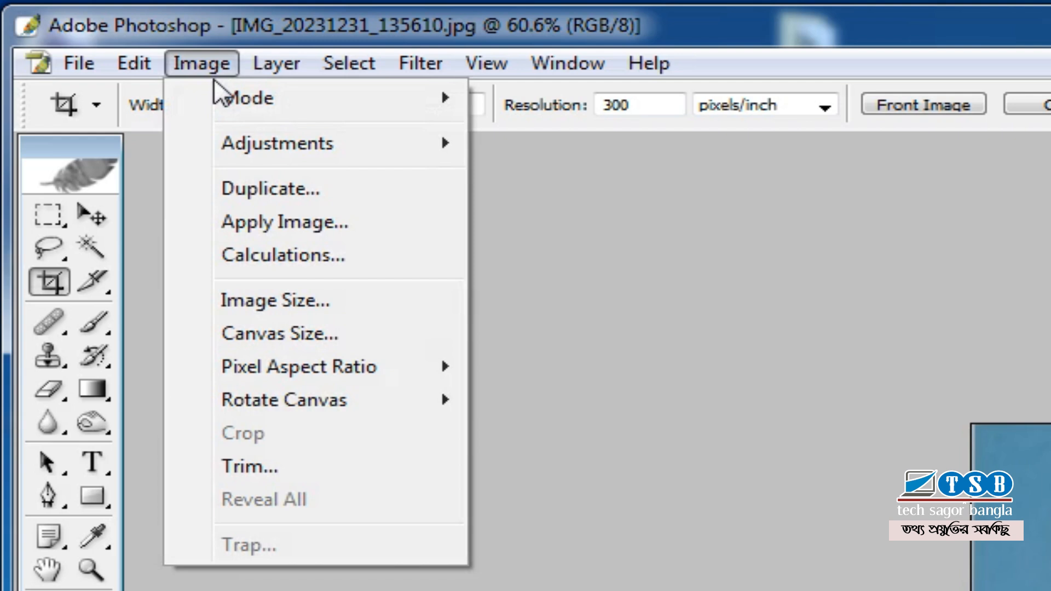
mouse_move(285, 144)
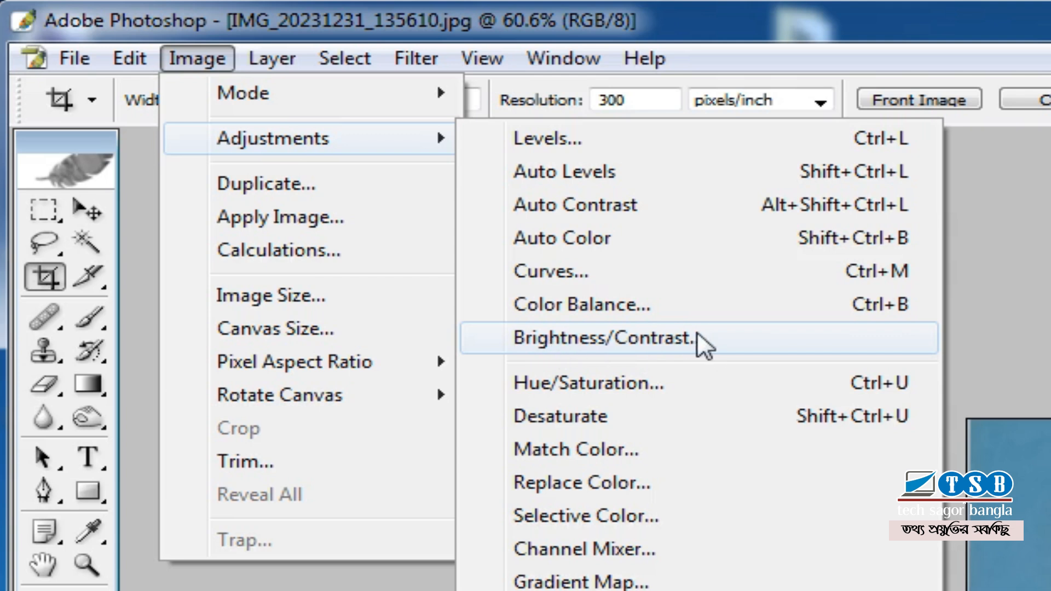
left_click(656, 337)
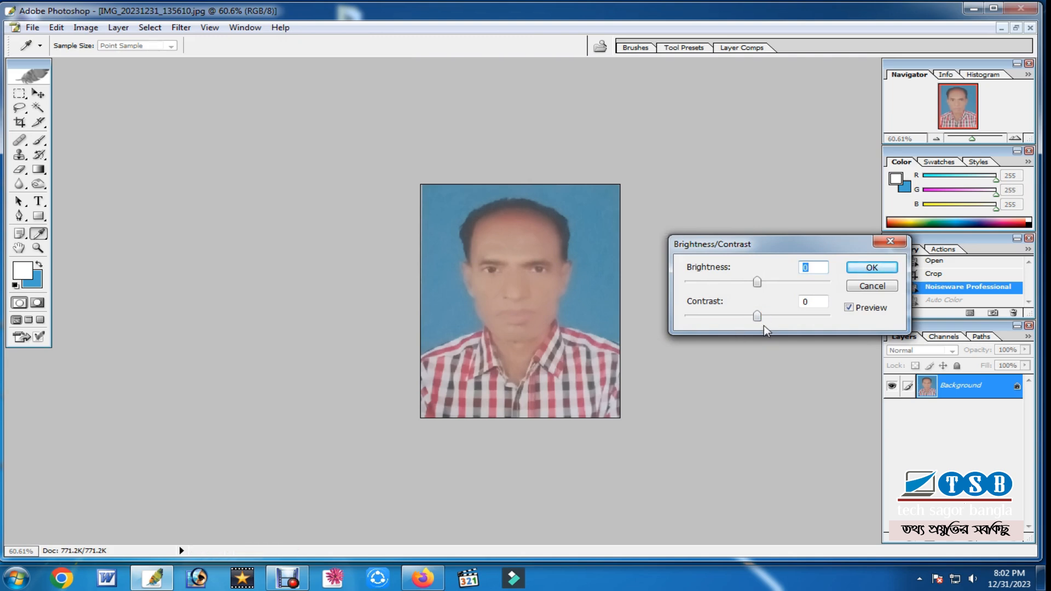
left_click_drag(757, 316, 782, 323)
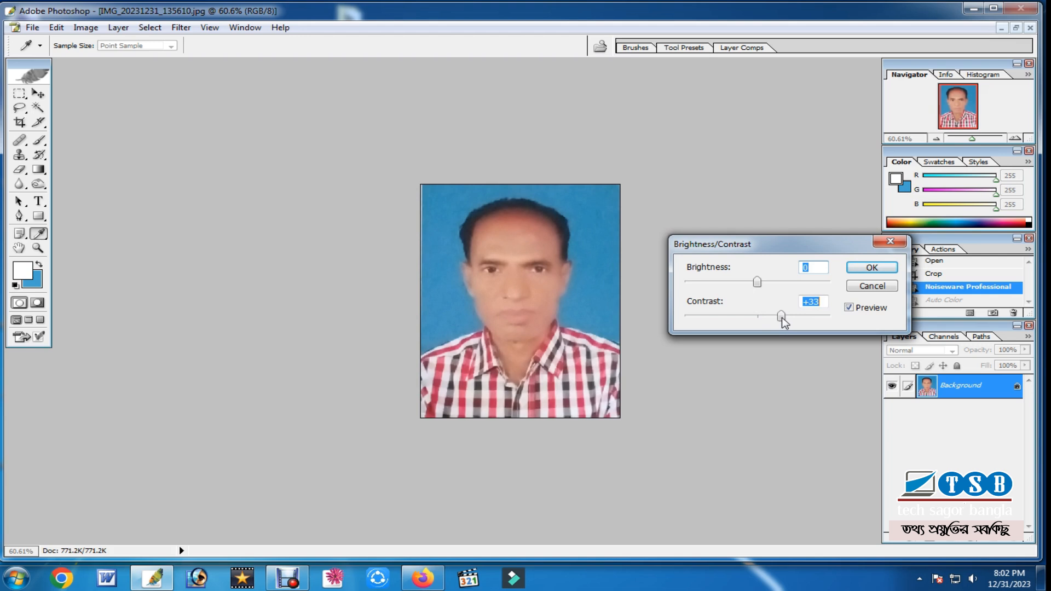
mouse_move(758, 285)
left_mouse_down()
mouse_move(747, 284)
mouse_move(755, 284)
left_mouse_up()
left_click_drag(781, 317, 786, 322)
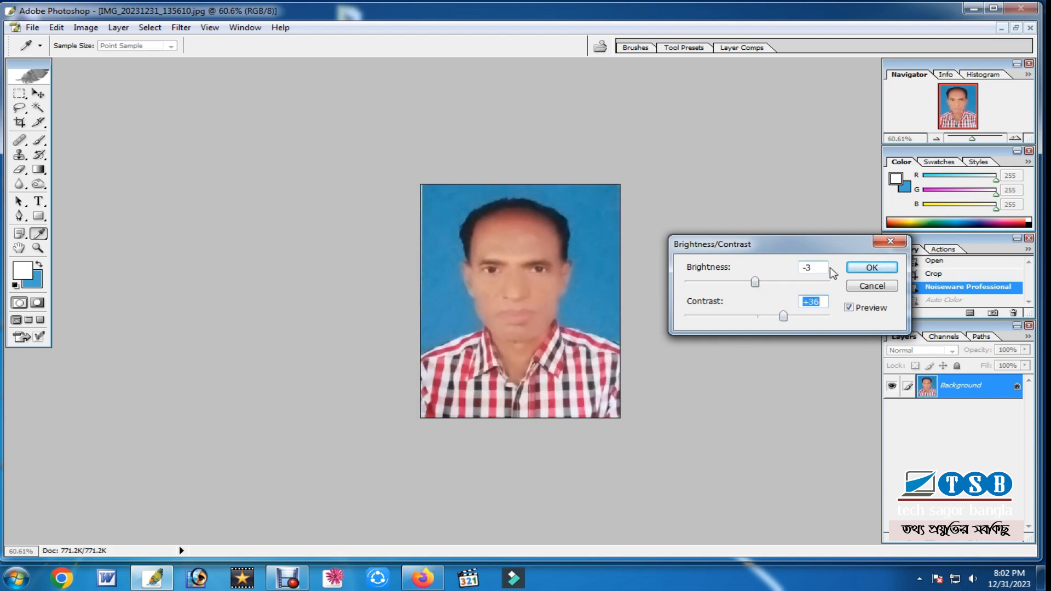
left_click(862, 271)
scroll(688, 305, "down", 7)
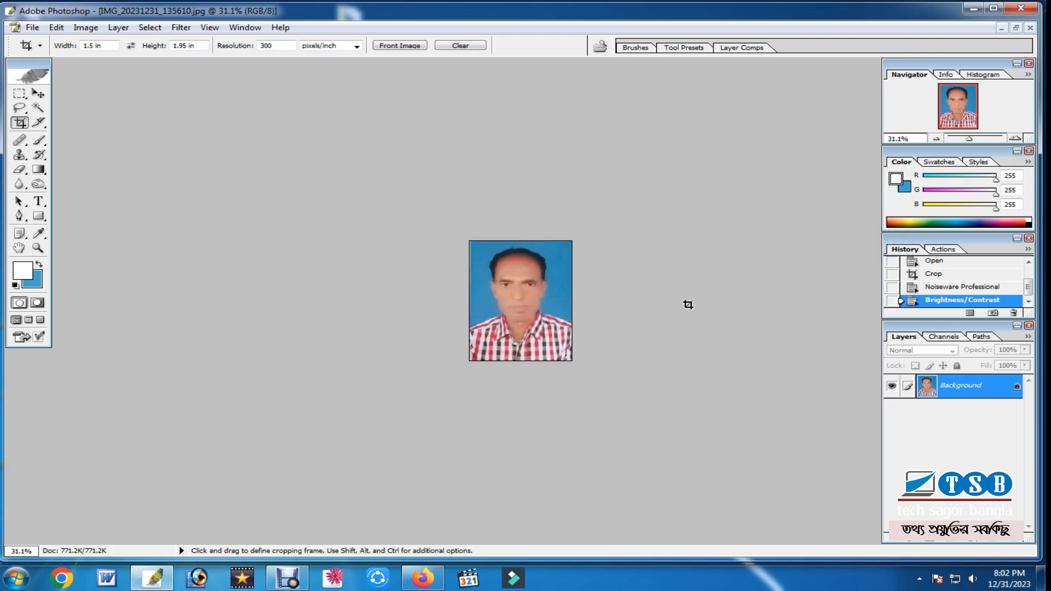
scroll(688, 305, "up", 4)
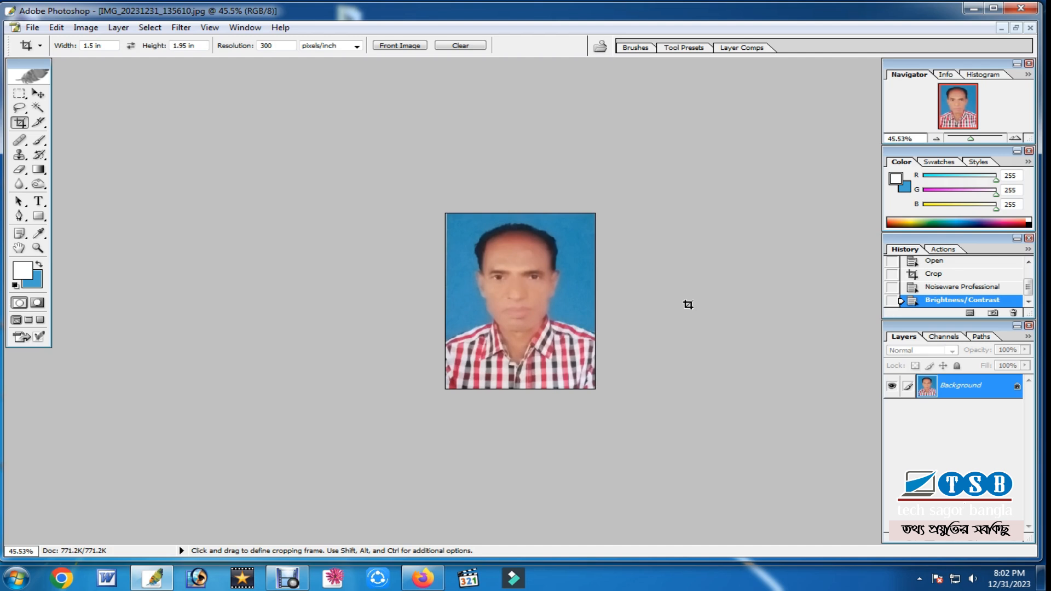
Apply a Levels adjustment to the photo with the RGB white input level set to 244.
key("ctrl")
key("ctrl+l")
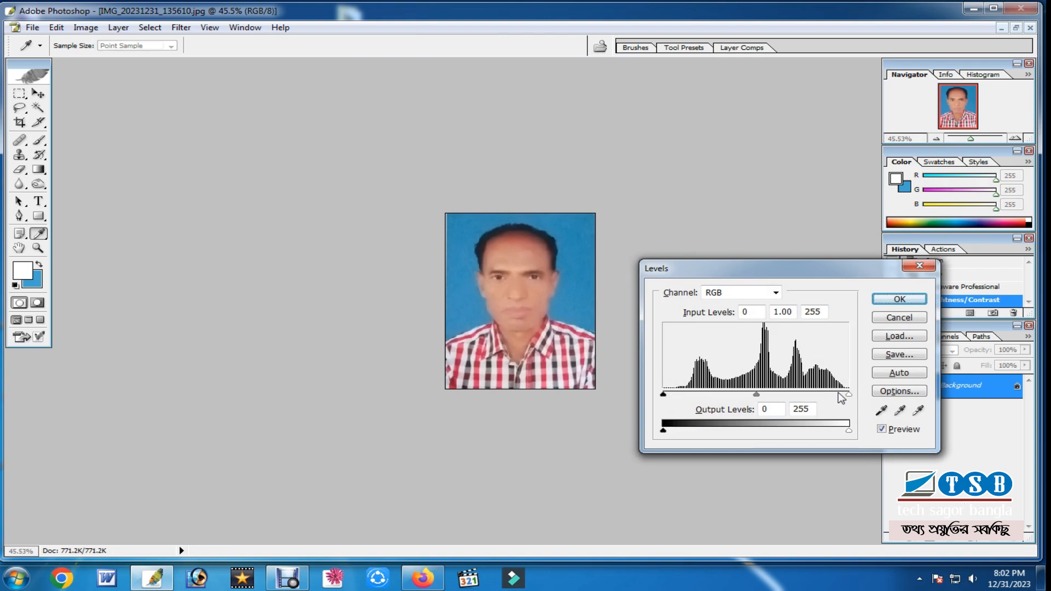
mouse_move(848, 395)
left_mouse_down()
mouse_move(834, 395)
mouse_move(843, 403)
left_mouse_up()
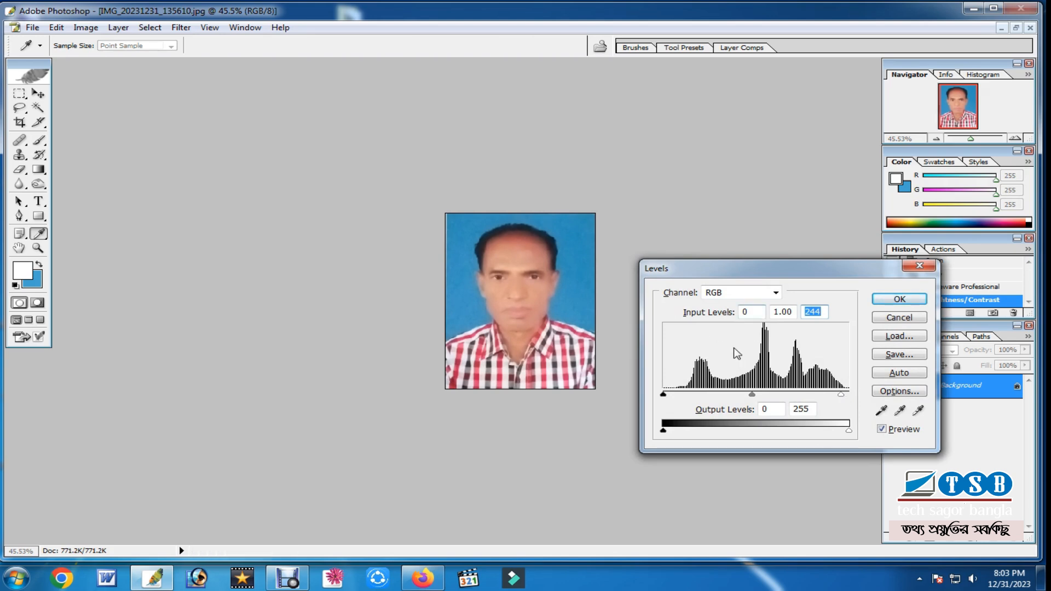
left_click(889, 300)
Select the blue backdrop around the man with the Magic Wand at tolerance 32, adding the missed areas beside the neck.
key("c")
key("ctrl+0")
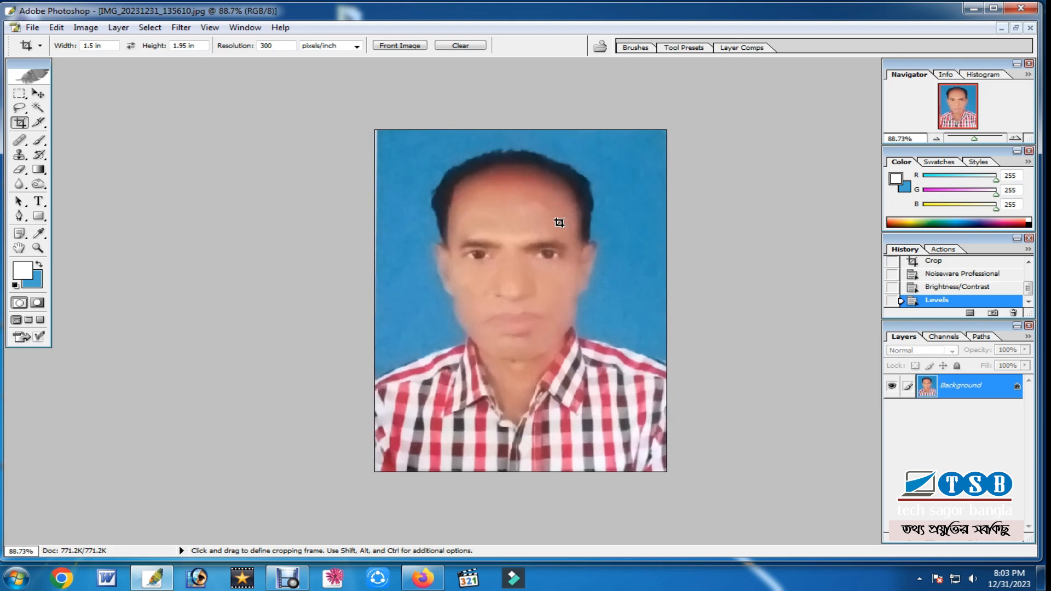
scroll(611, 289, "up", 8)
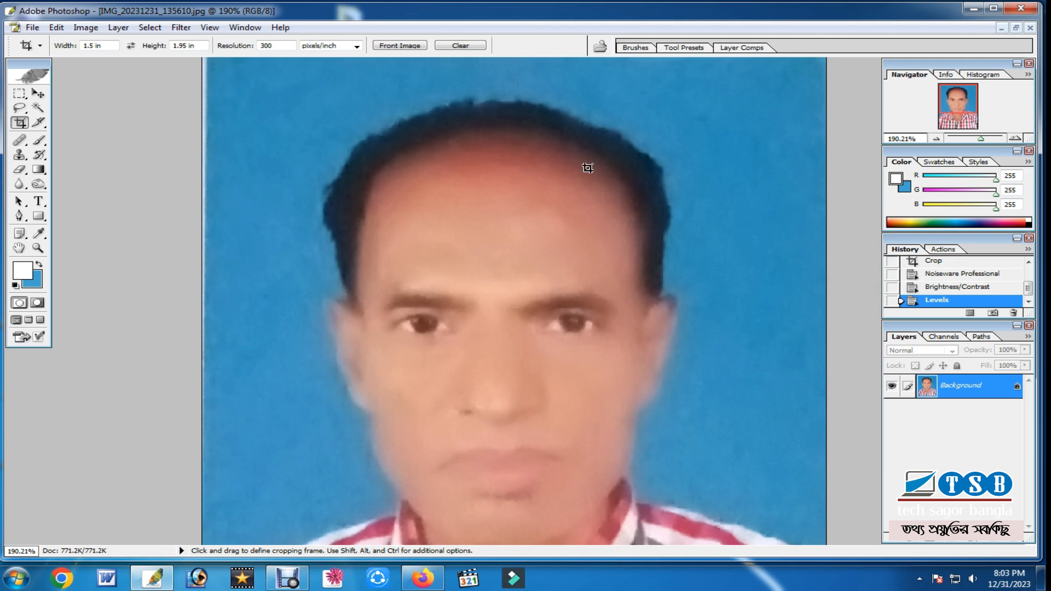
left_click(938, 139)
left_click(938, 139)
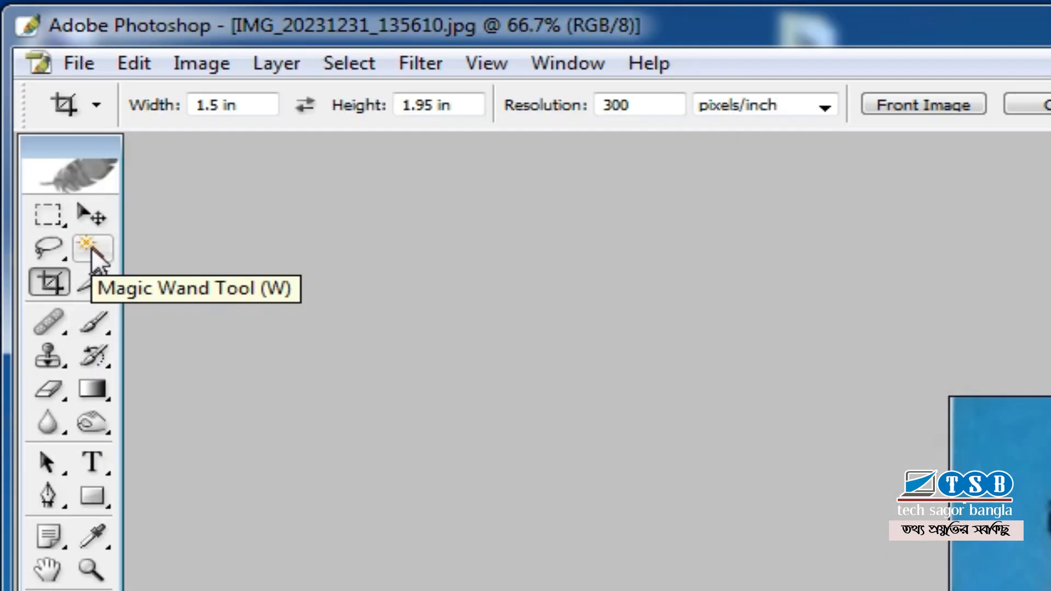
left_click(91, 248)
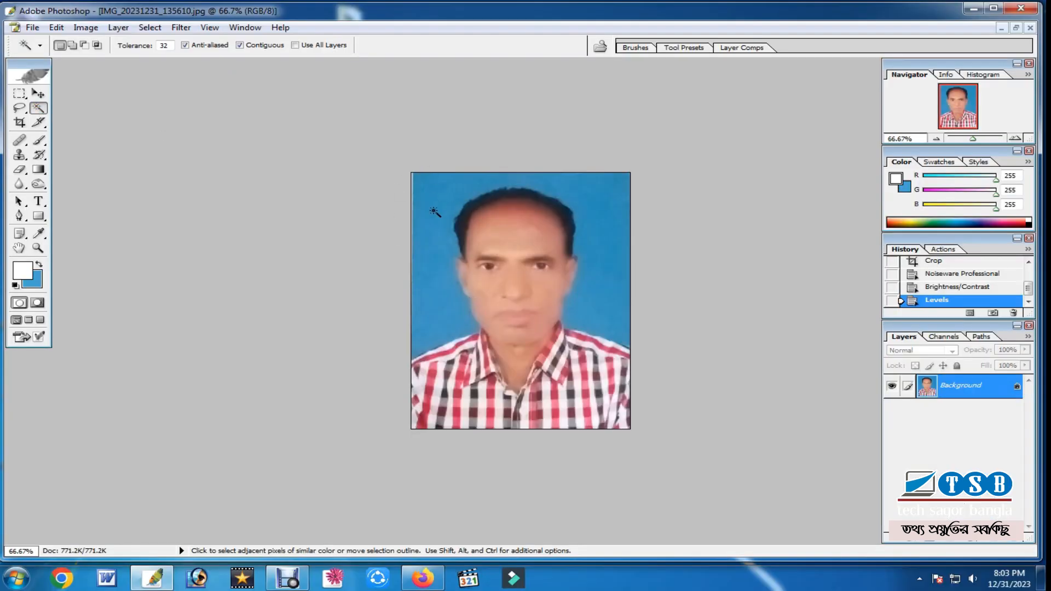
left_click(433, 212, "shift")
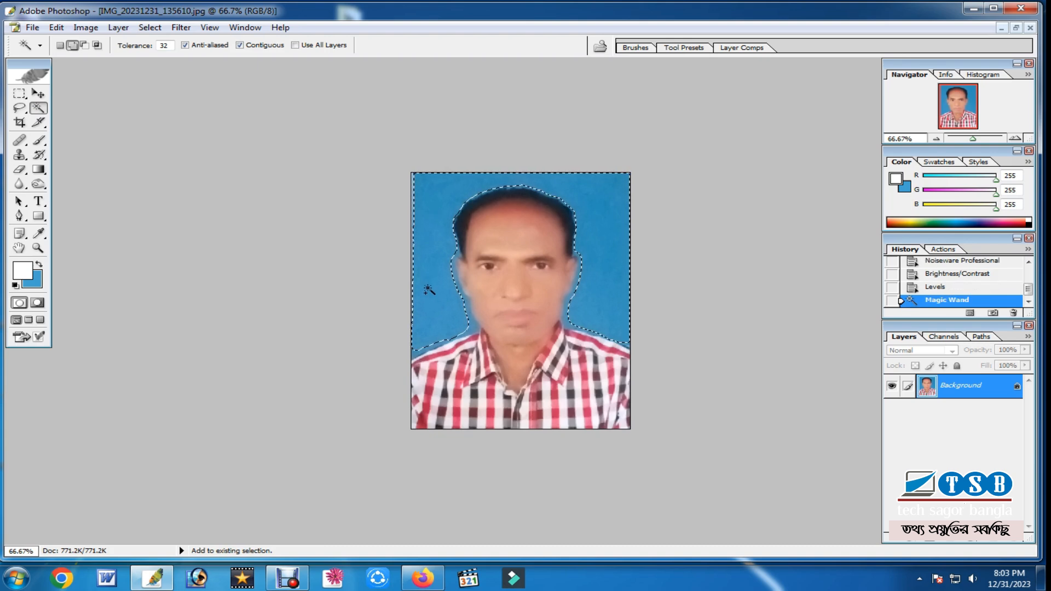
left_click(467, 329, "shift")
left_click(469, 329, "shift")
left_click(473, 327, "shift")
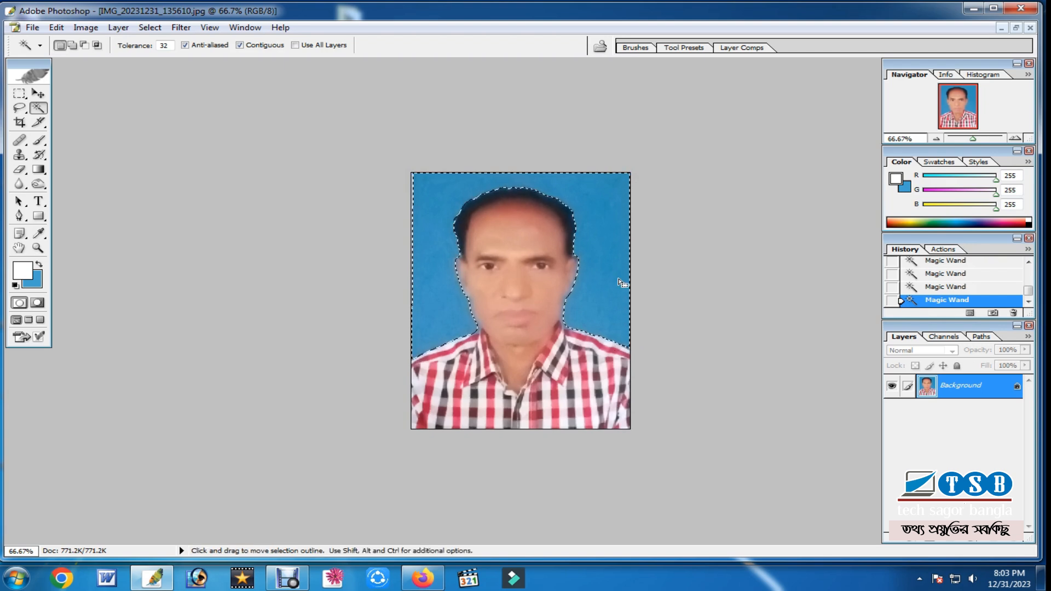
scroll(619, 283, "up", 2)
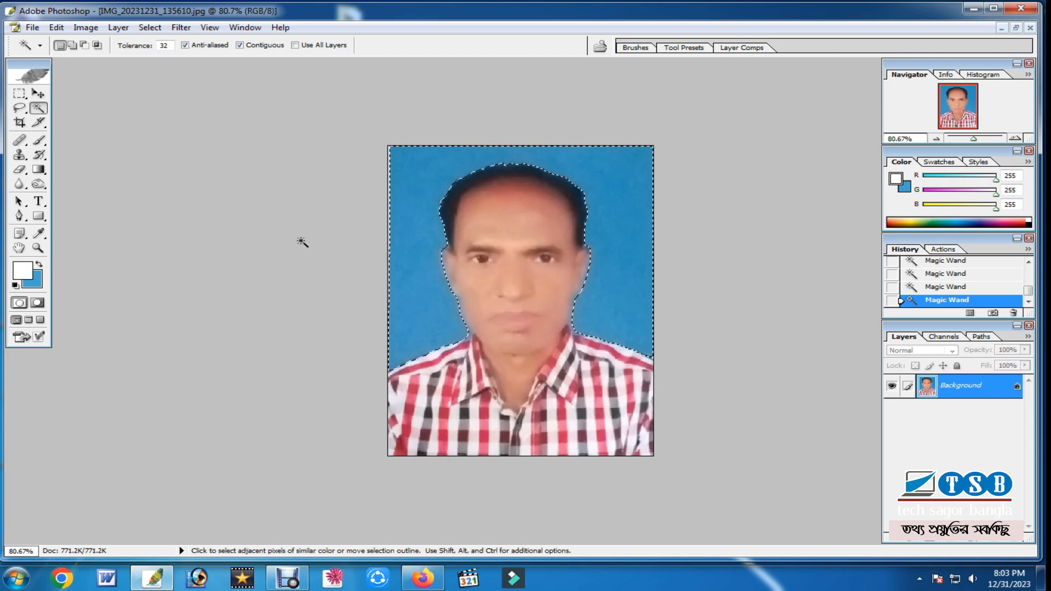
left_click(33, 281)
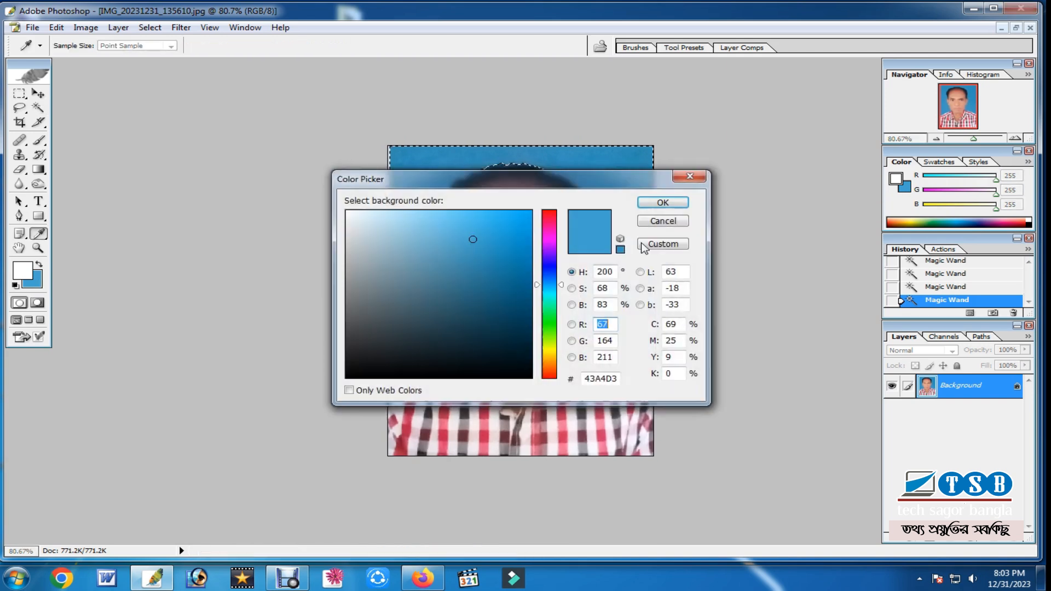
left_click_drag(454, 180, 261, 218)
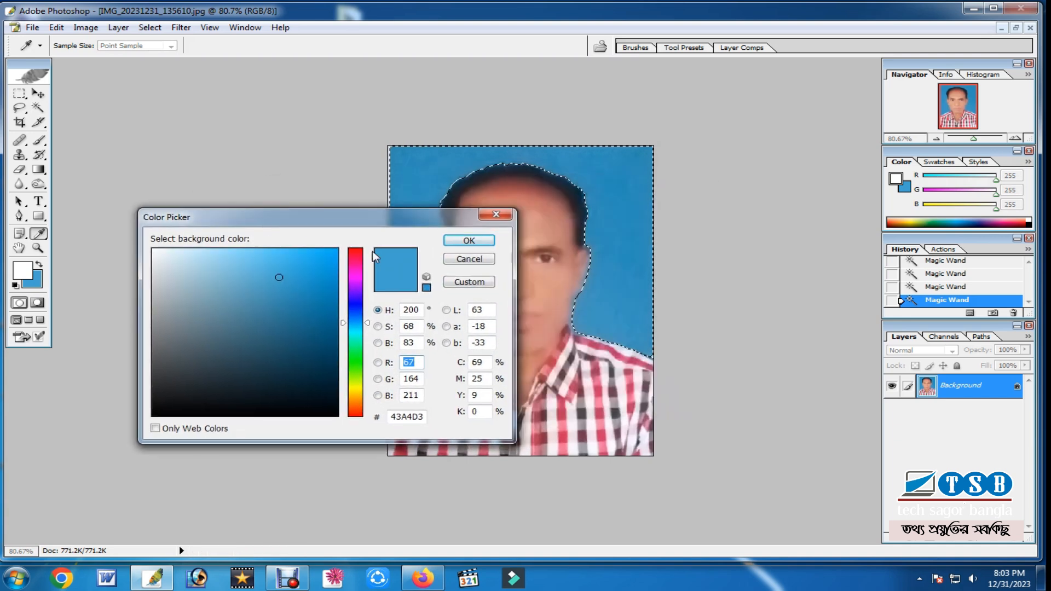
left_click(474, 260)
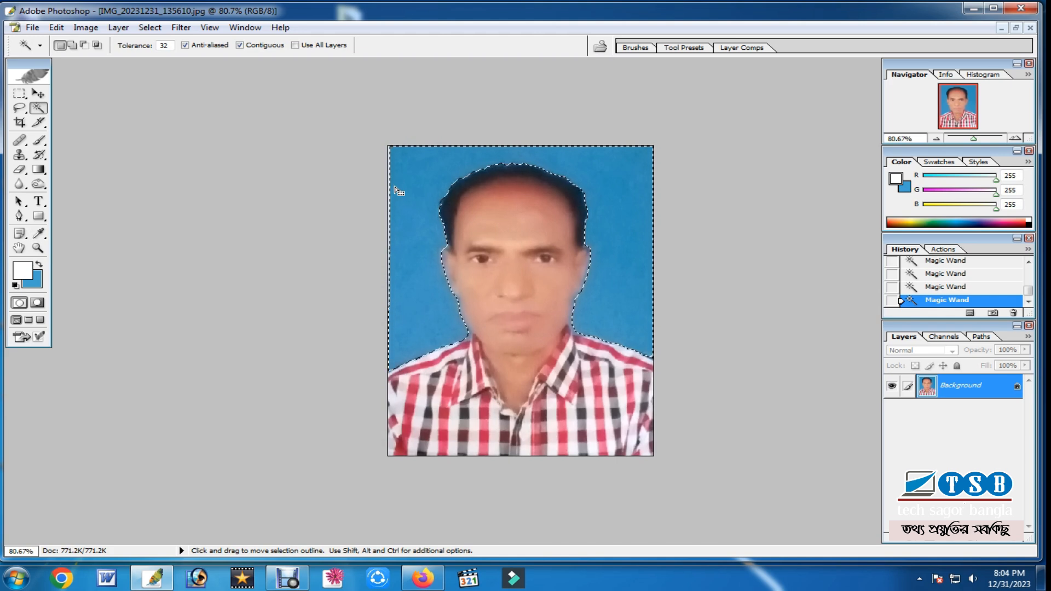
Sample the backdrop blue (RGB 57, 148, 195) with the Brush tool active and swap it into the background colour.
left_click(38, 141)
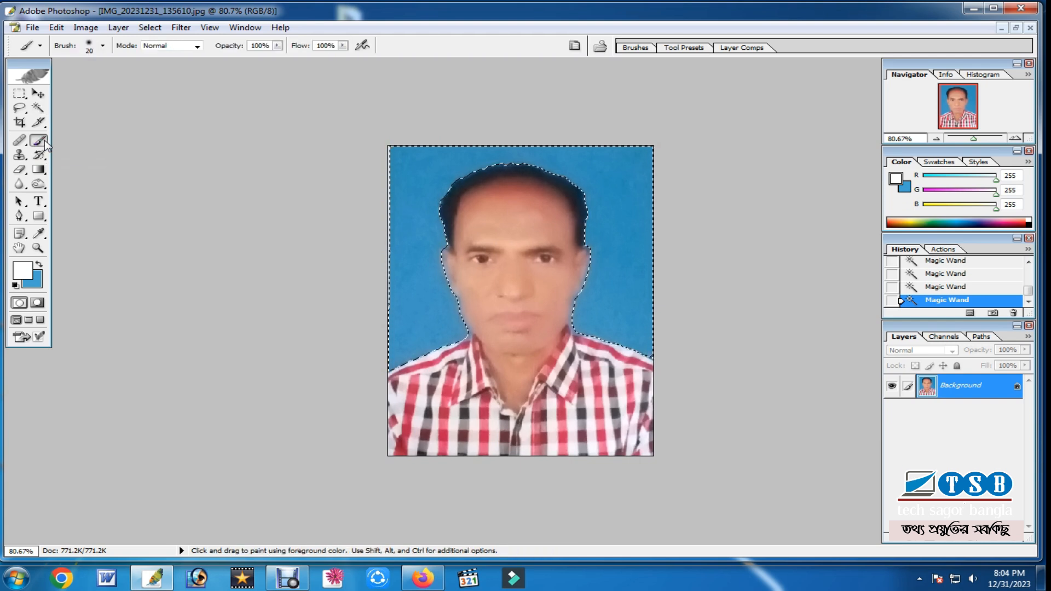
left_click(413, 235, "alt")
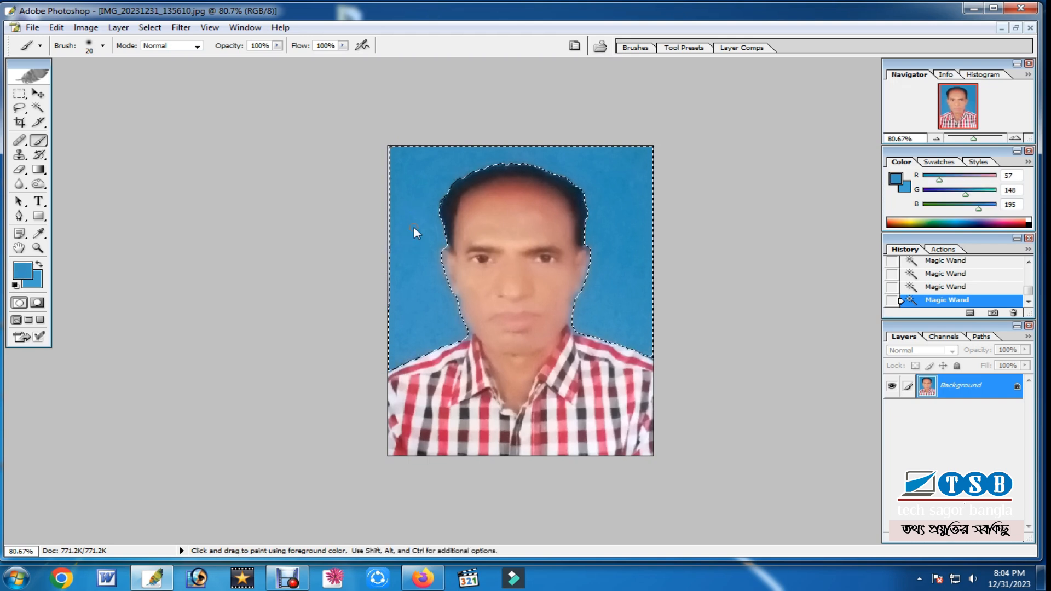
left_click(40, 265)
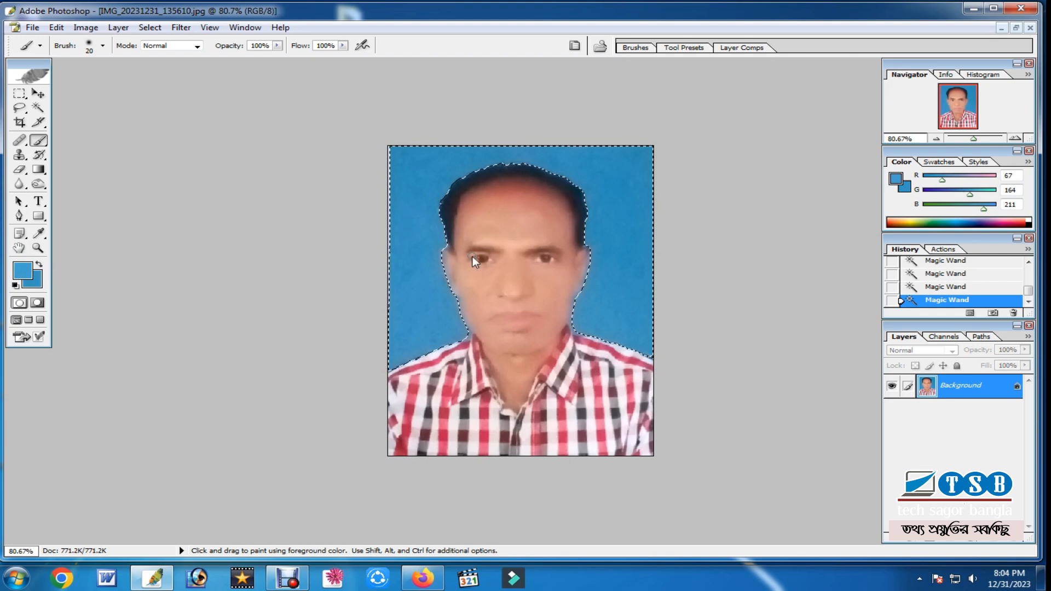
Clear the selected backdrop to the solid blue background colour and deselect it.
key("Delete")
left_click(409, 258)
key("ctrl+z")
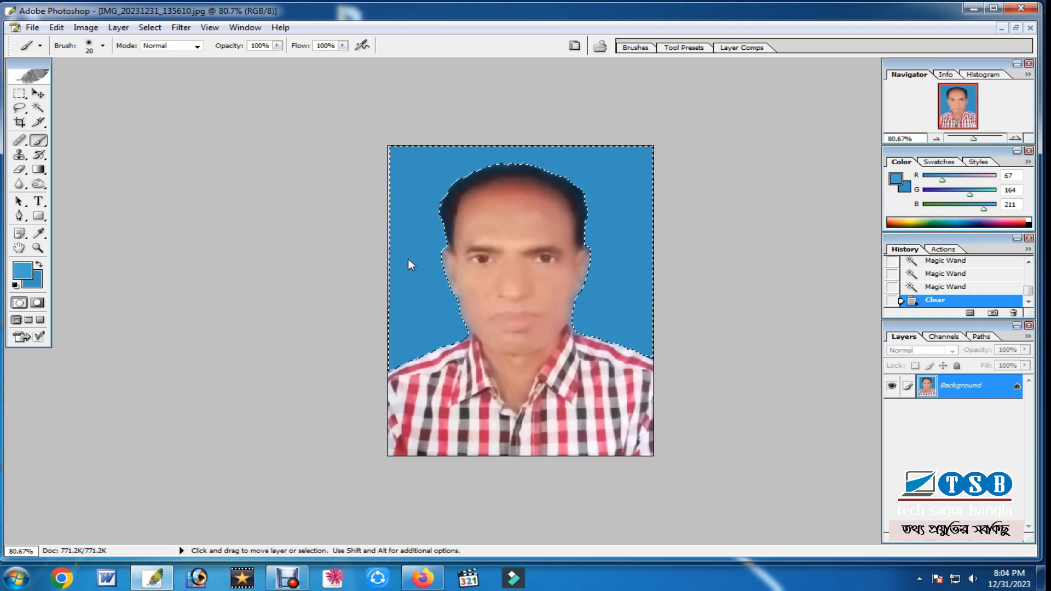
key("ctrl+d")
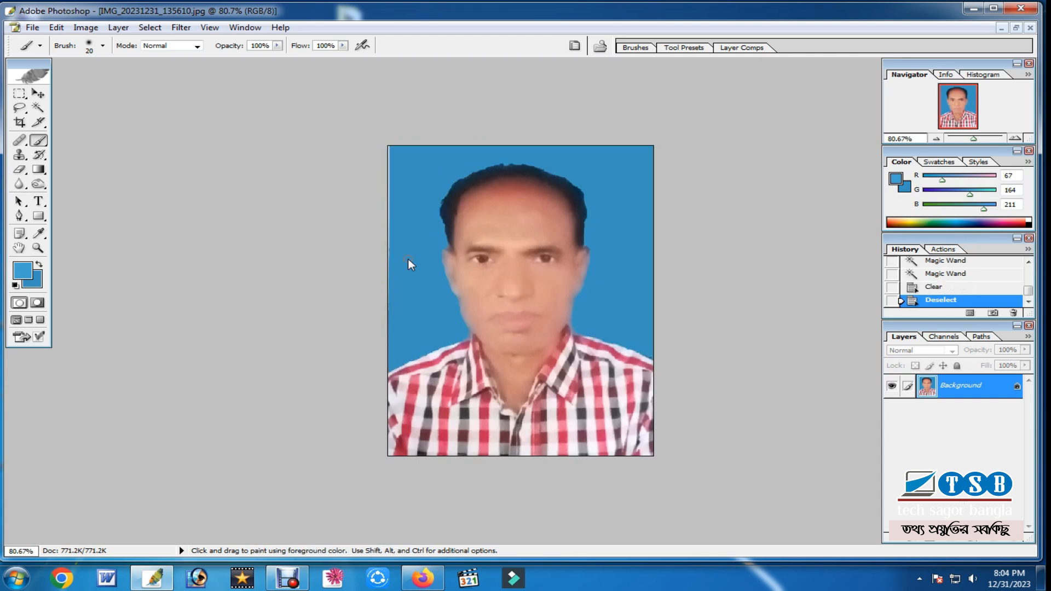
Select a narrow rectangular strip along the upper left edge of the photo, clear it to the background blue and deselect.
scroll(408, 259, "down", 7)
scroll(408, 259, "up", 3)
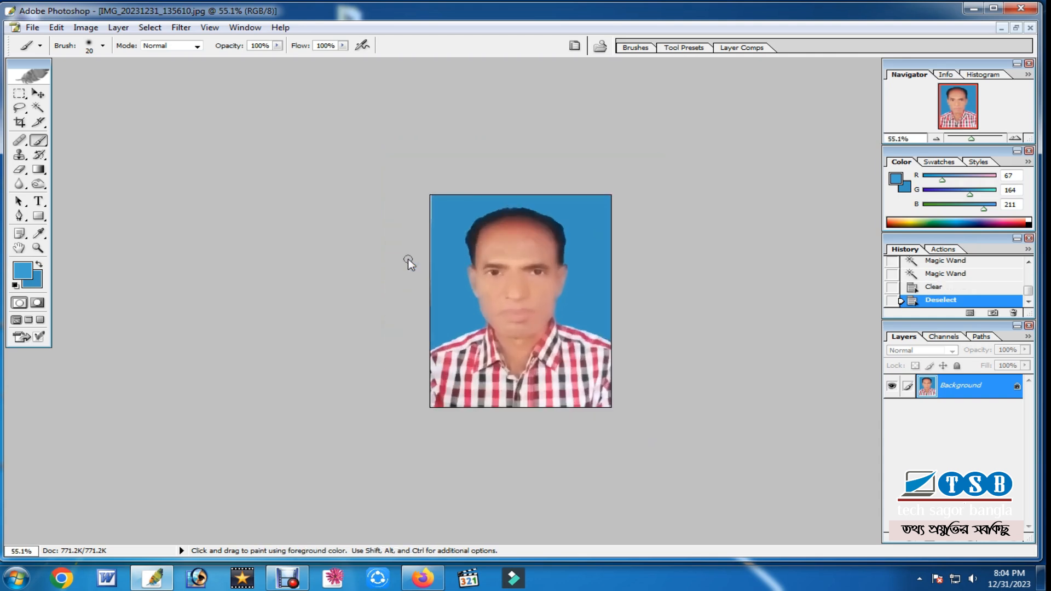
scroll(409, 258, "down", 3)
scroll(408, 258, "up", 4)
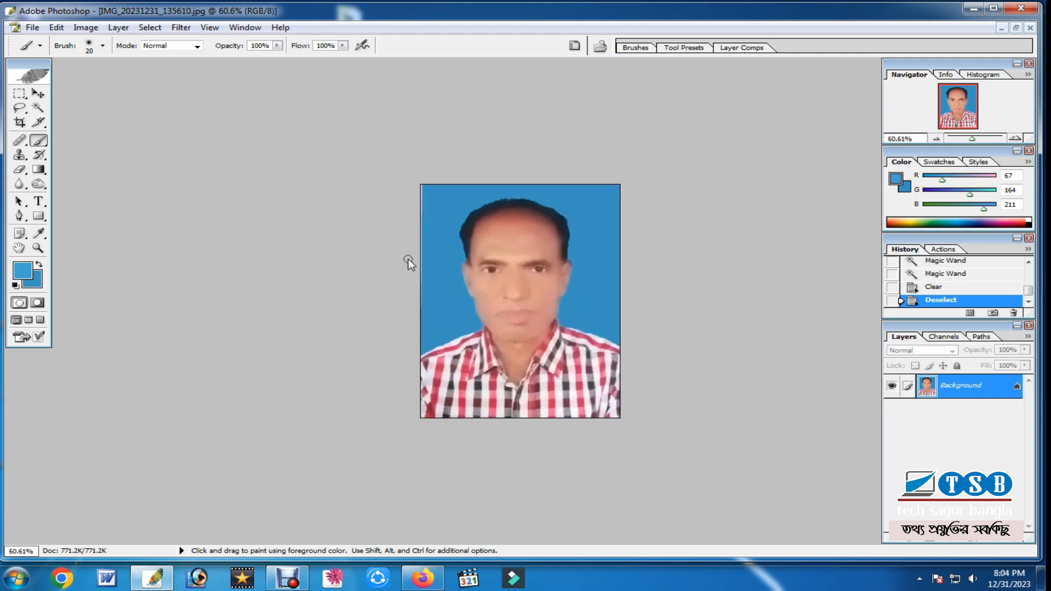
scroll(408, 258, "up", 5)
key("m")
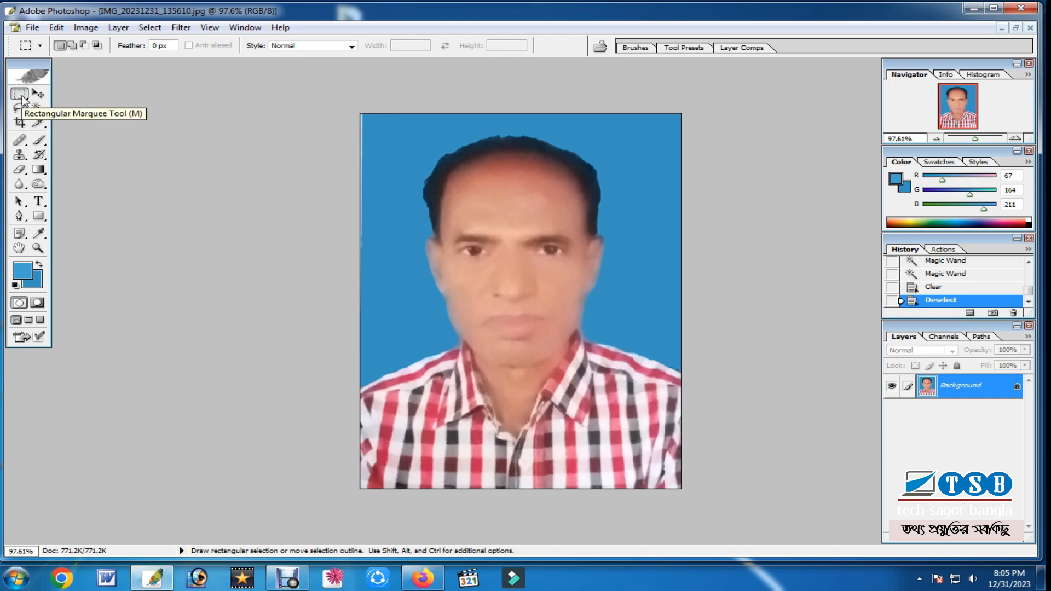
left_click_drag(381, 197, 396, 301)
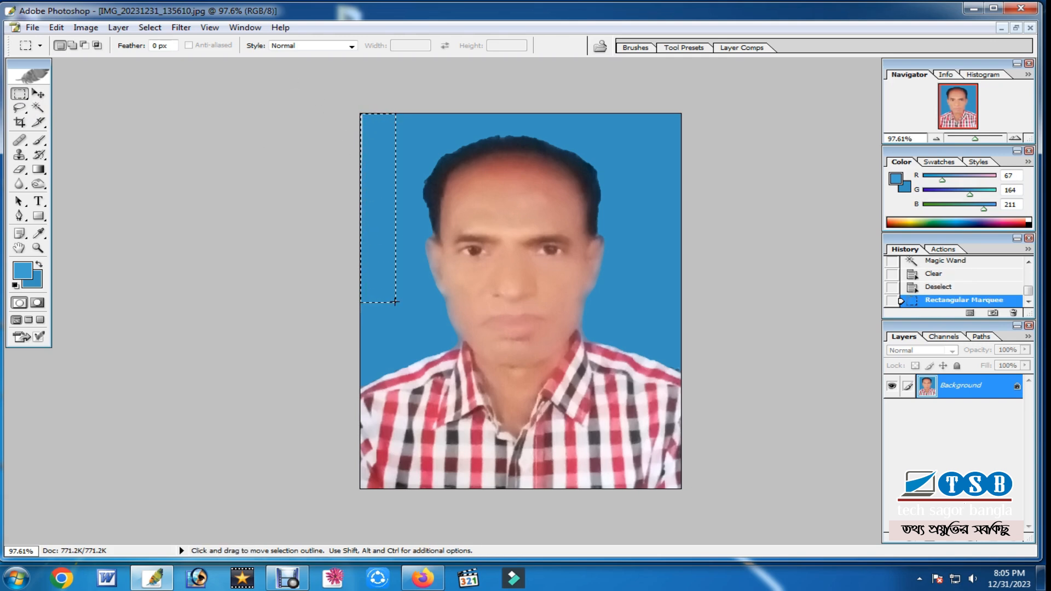
key("Delete")
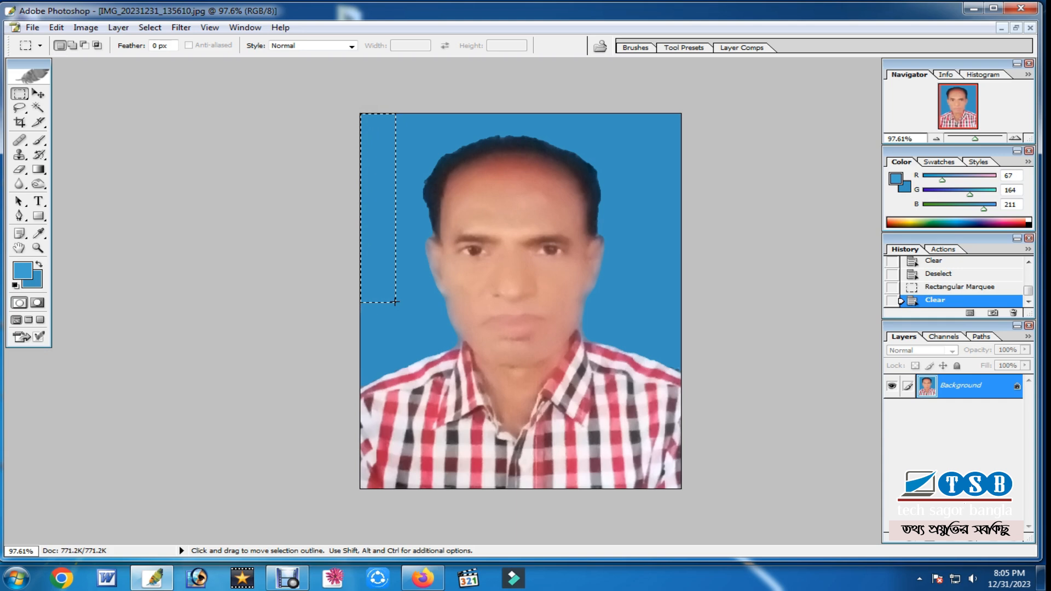
key("ctrl+d")
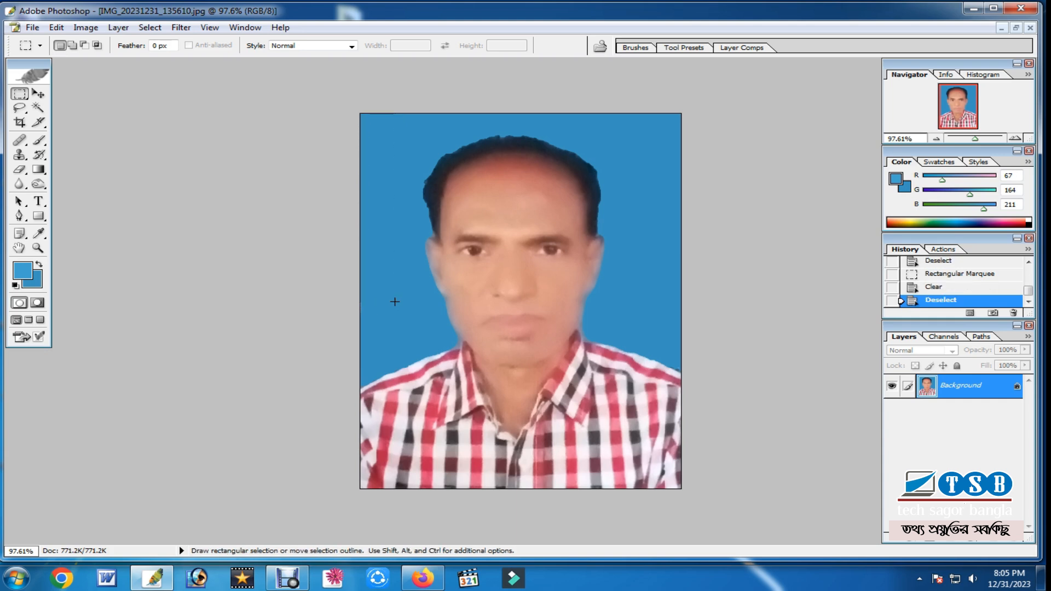
Switch to the Brush tool and set its opacity to 20%.
scroll(372, 285, "down", 7)
scroll(372, 286, "down", 4)
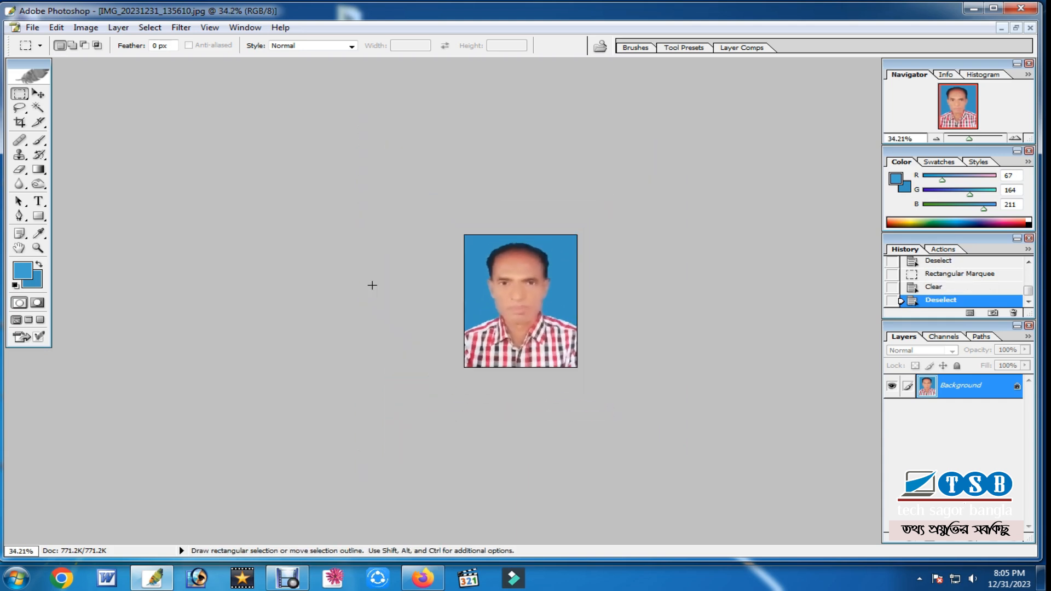
scroll(373, 285, "up", 4)
scroll(372, 285, "up", 7)
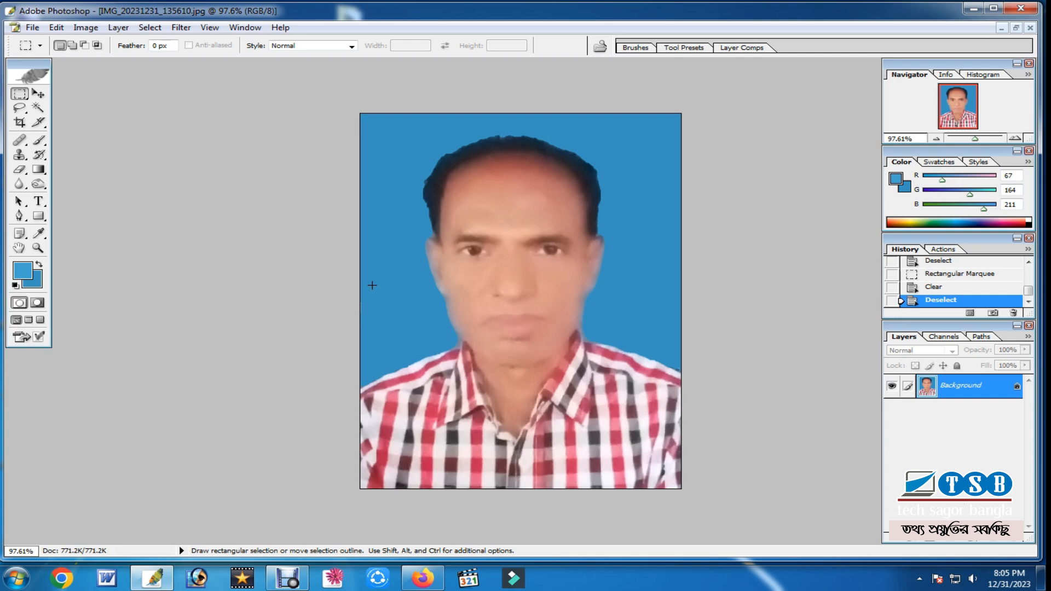
scroll(372, 285, "down", 1)
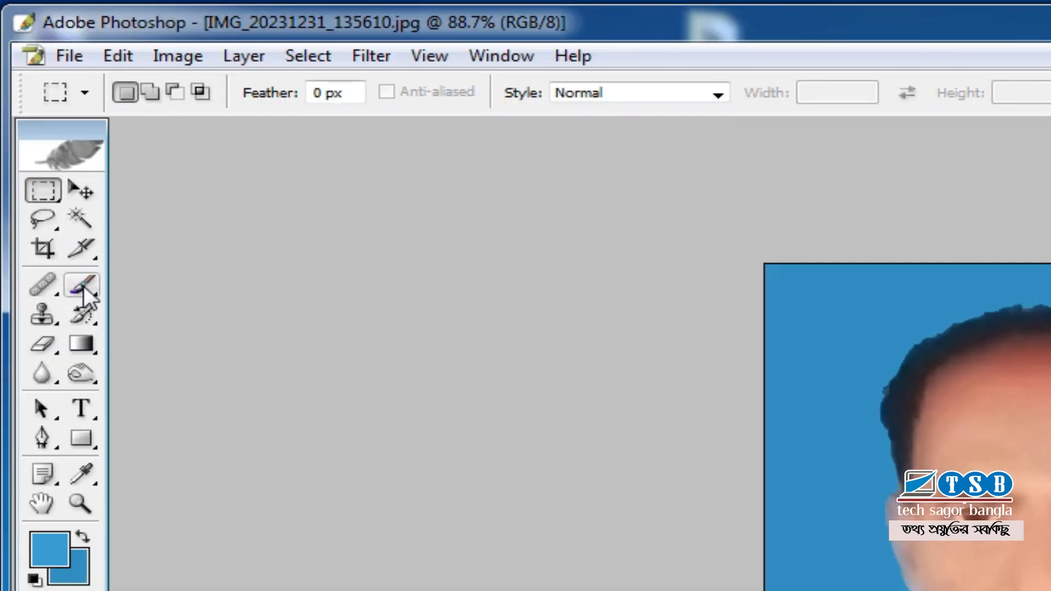
left_click(38, 142)
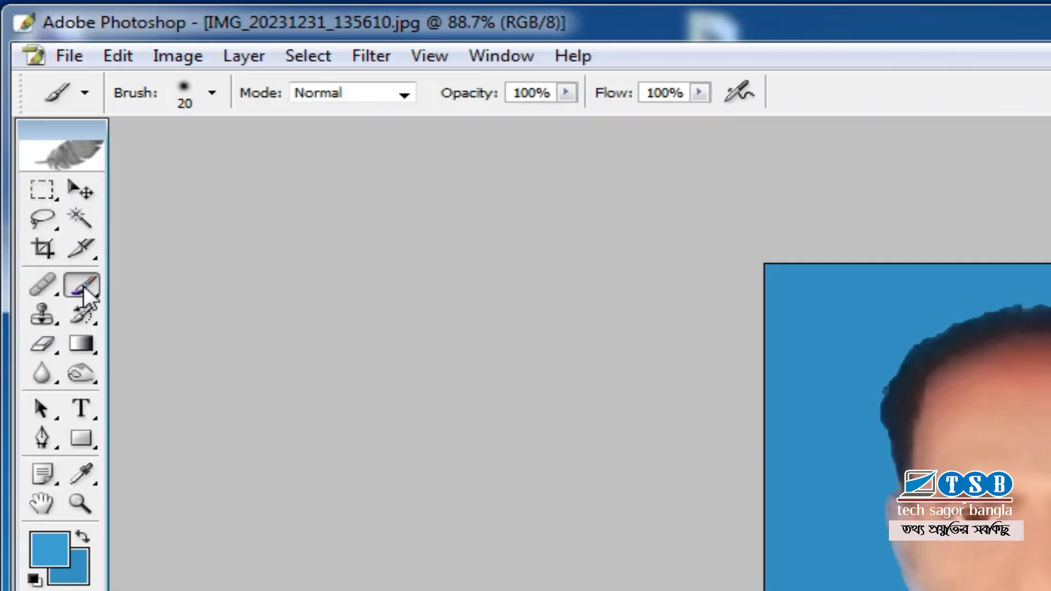
left_click(567, 92)
left_click_drag(540, 118, 446, 116)
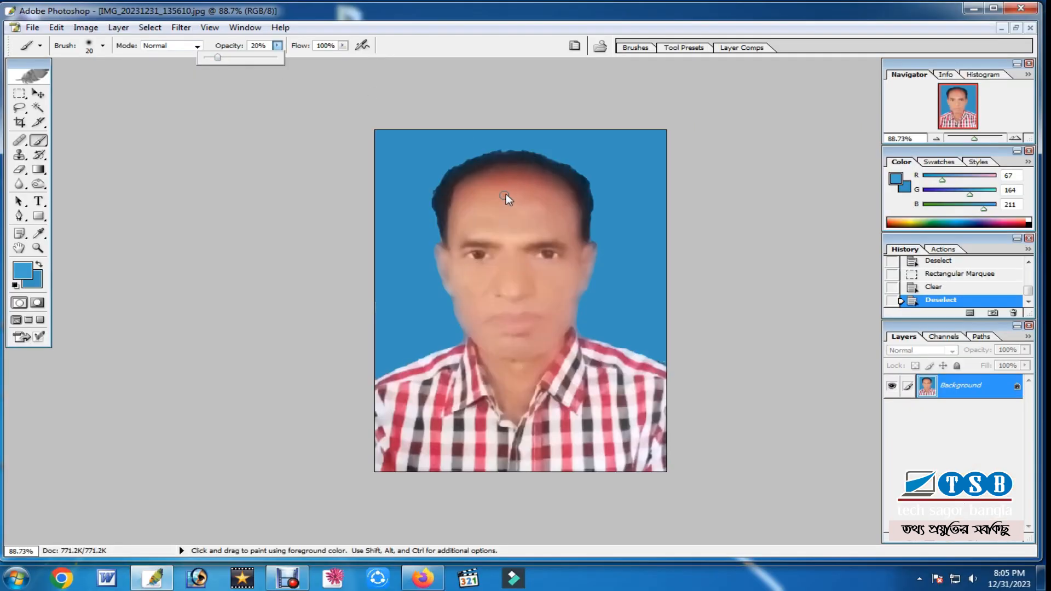
Sample the forehead skin tone (RGB 202, 128, 107) as the brush colour and set the brush diameter to 27 px.
scroll(519, 183, "down", 4)
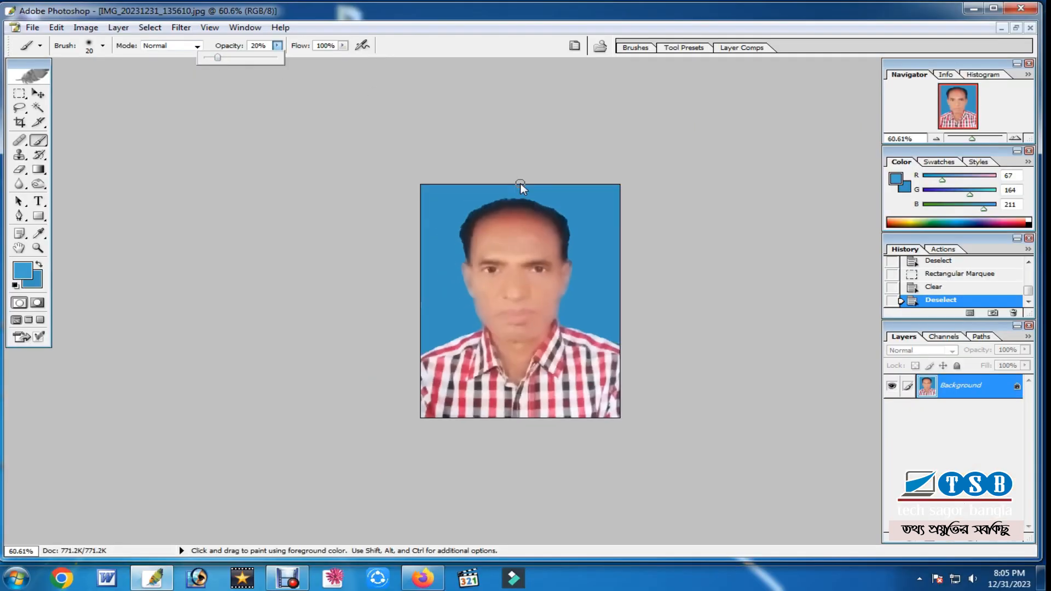
scroll(521, 192, "up", 10)
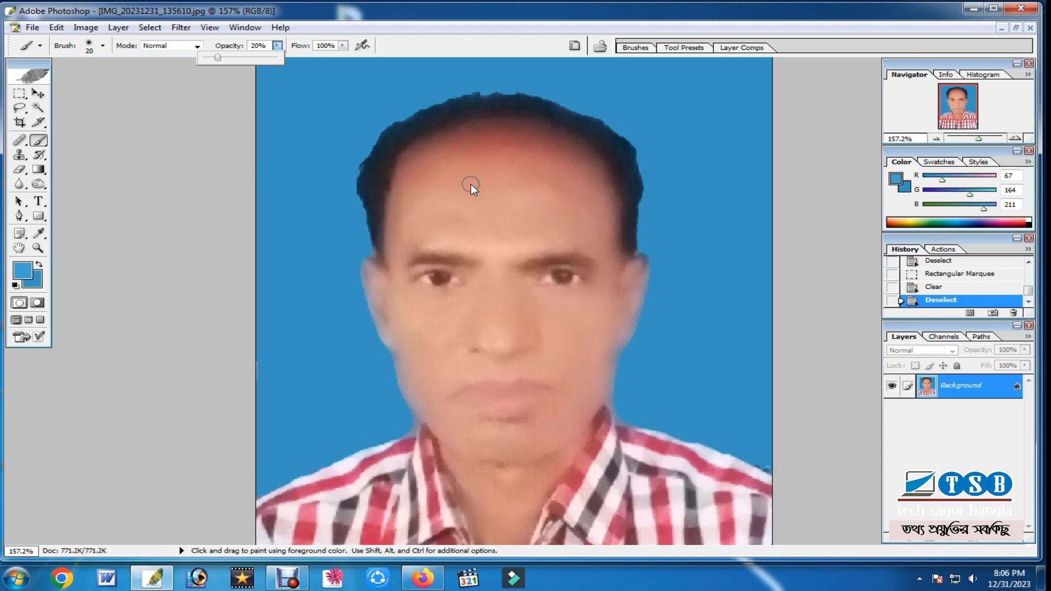
left_click(441, 169, "alt")
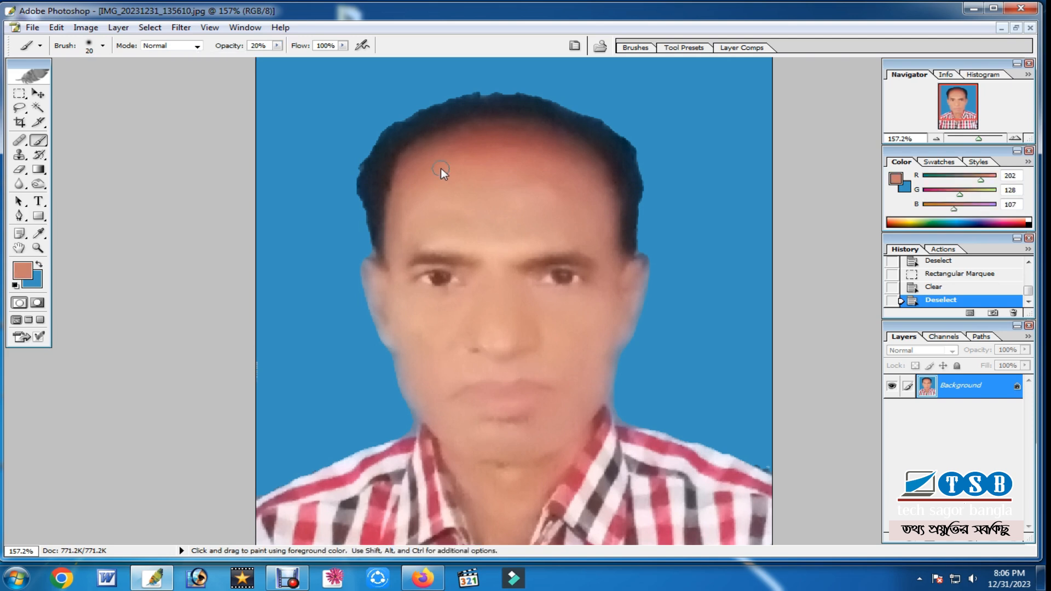
right_click(441, 168)
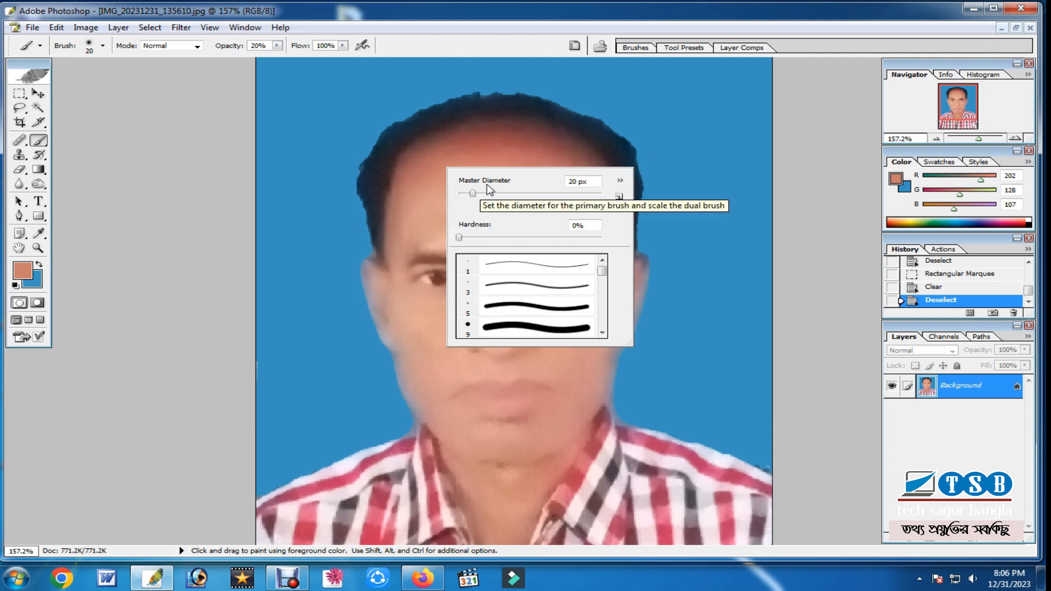
left_click_drag(475, 193, 503, 188)
right_click(467, 160)
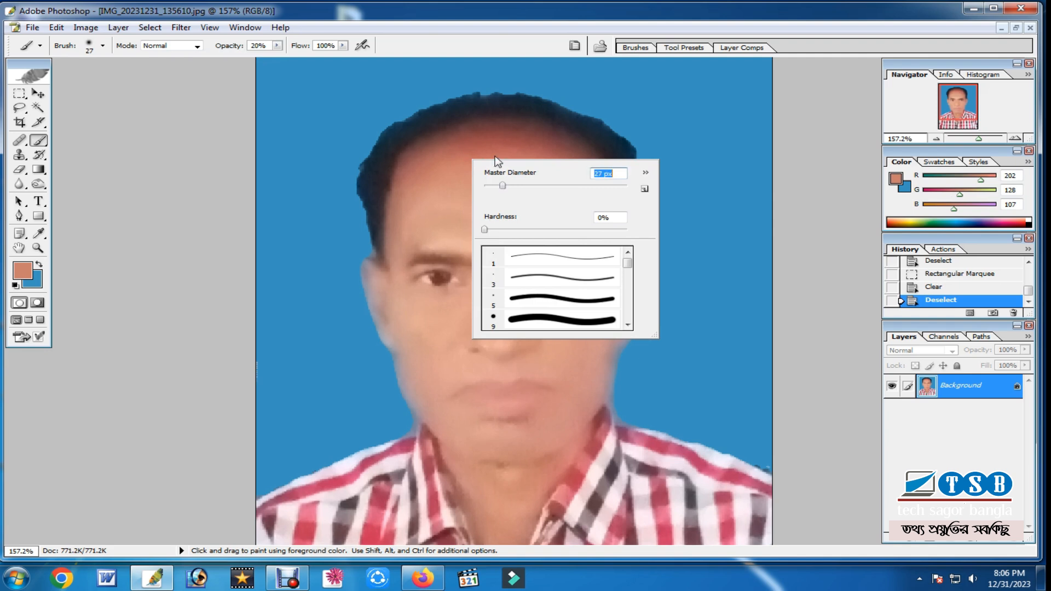
Paint soft skin-tone strokes across the upper forehead below the hairline to even out the skin.
left_click(429, 168)
mouse_move(560, 163)
left_mouse_down()
mouse_move(581, 185)
mouse_move(558, 189)
mouse_move(595, 169)
left_mouse_up()
left_click_drag(536, 147, 471, 139)
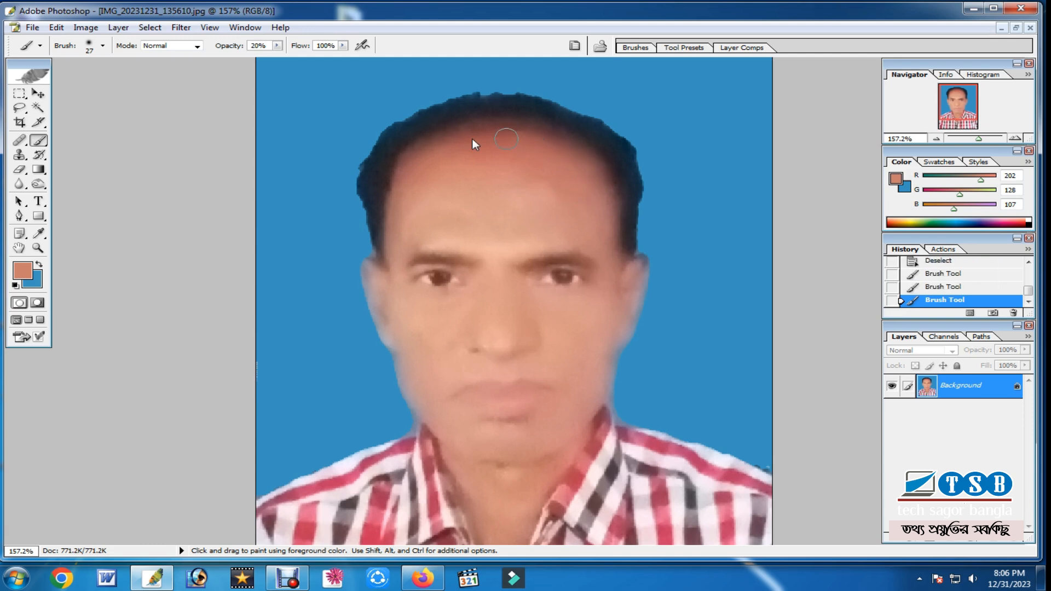
mouse_move(549, 157)
left_mouse_down()
mouse_move(608, 202)
mouse_move(580, 178)
left_mouse_up()
Set the brush flow to 61% and blend the sampled skin tone over the upper forehead below the hairline.
left_click(342, 46)
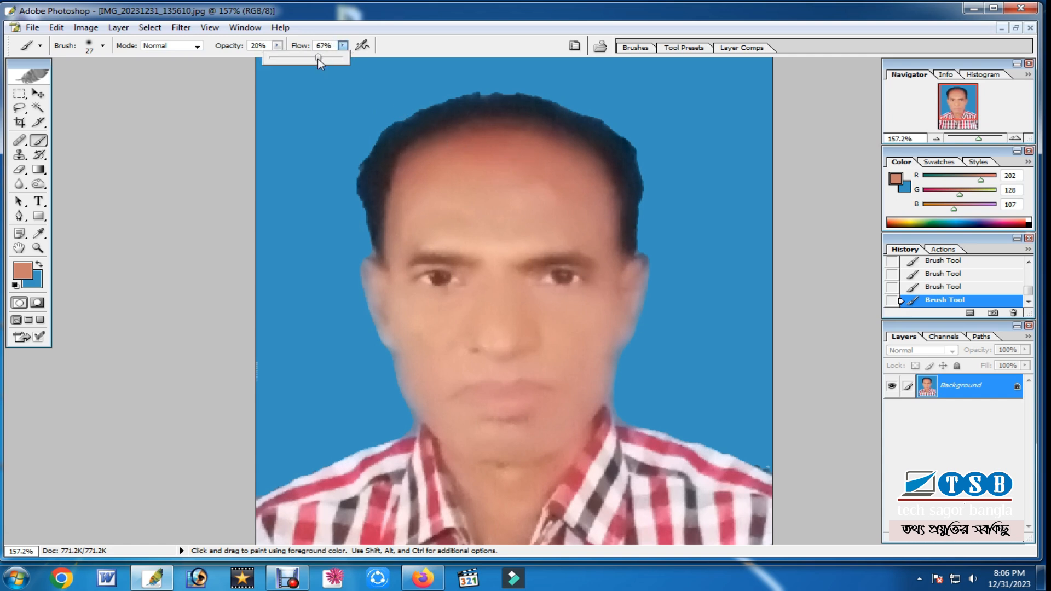
left_click(457, 142)
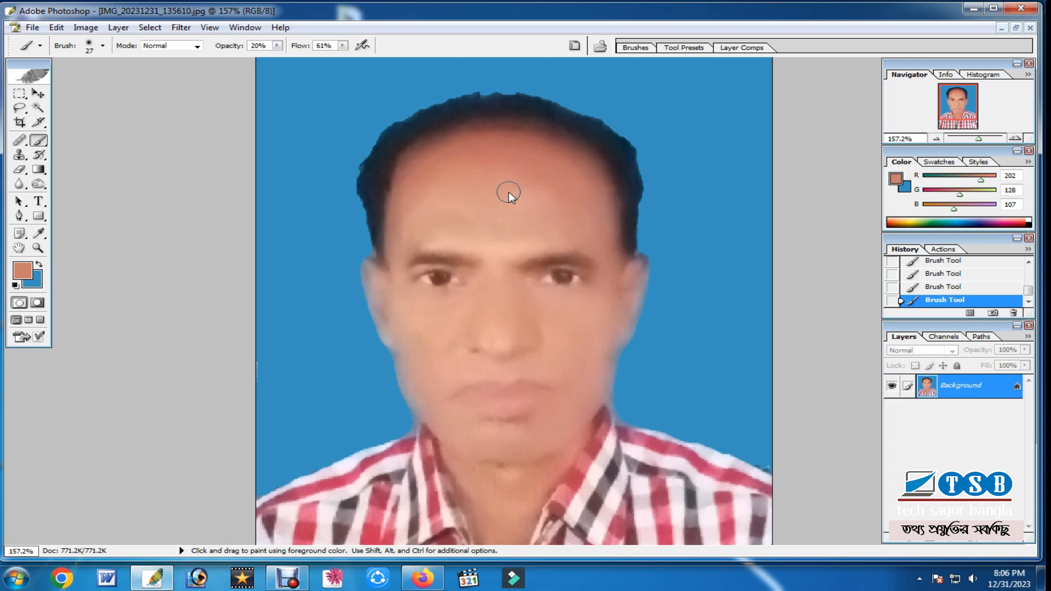
Examine the whole retouched portrait at reduced magnification, checking the skin tone and blue backdrop, and switch to the Move tool.
left_click(936, 139)
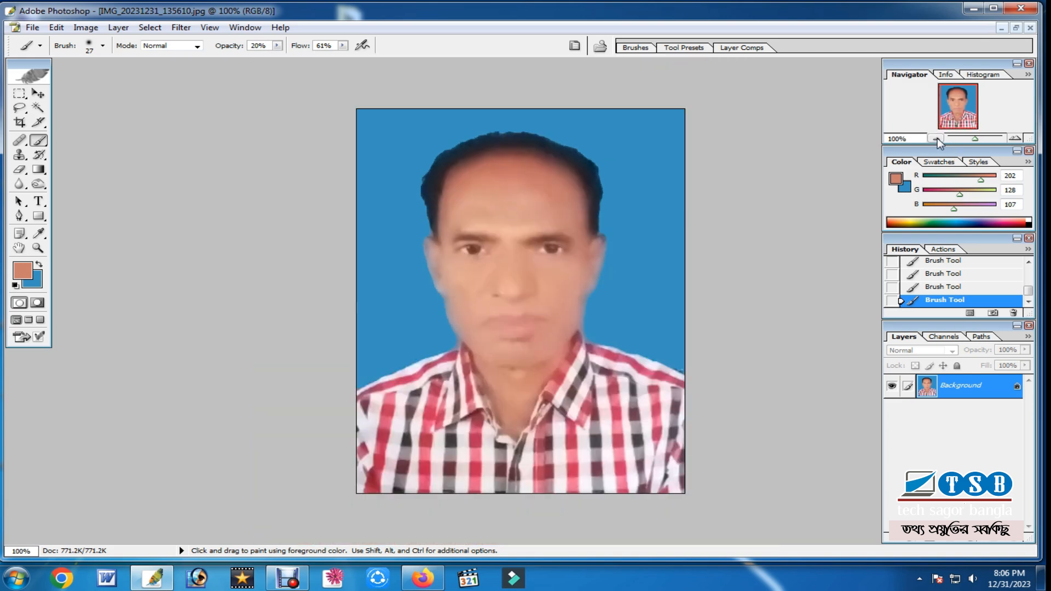
left_click(936, 138)
left_click(936, 139)
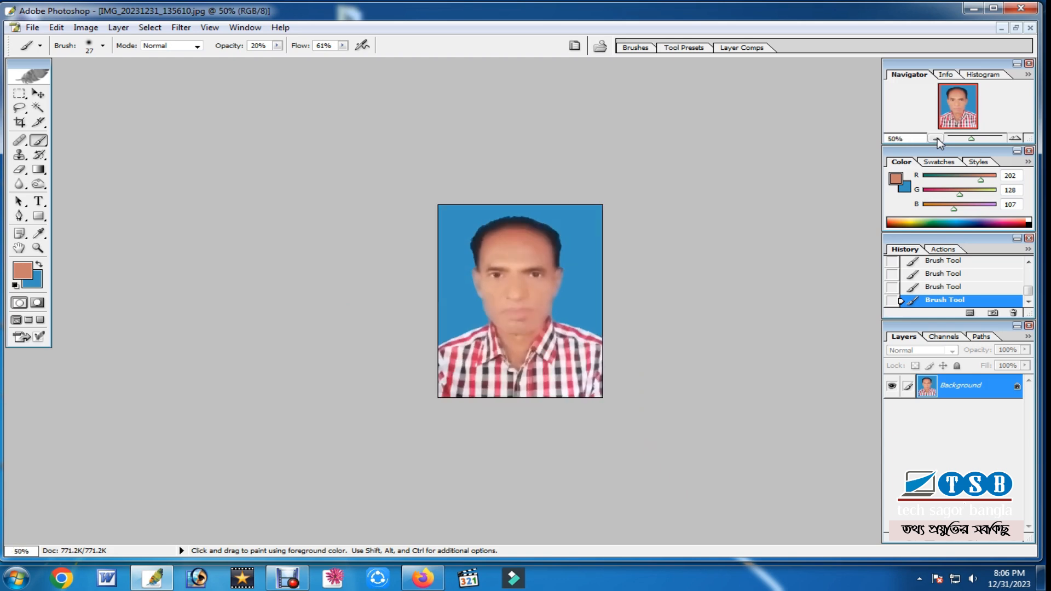
scroll(524, 248, "down", 5)
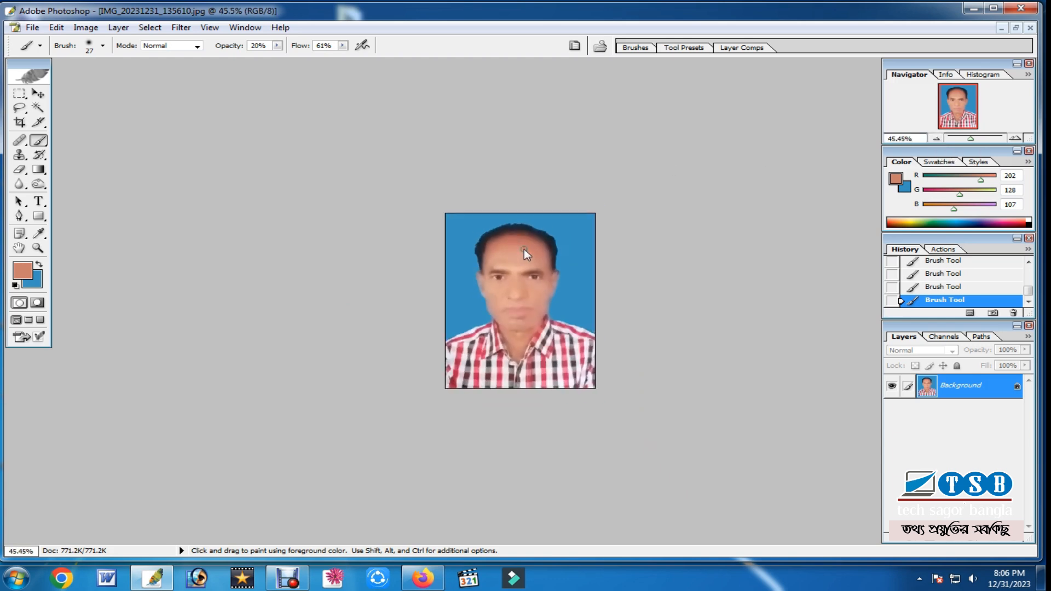
scroll(523, 249, "up", 5)
scroll(534, 228, "down", 3)
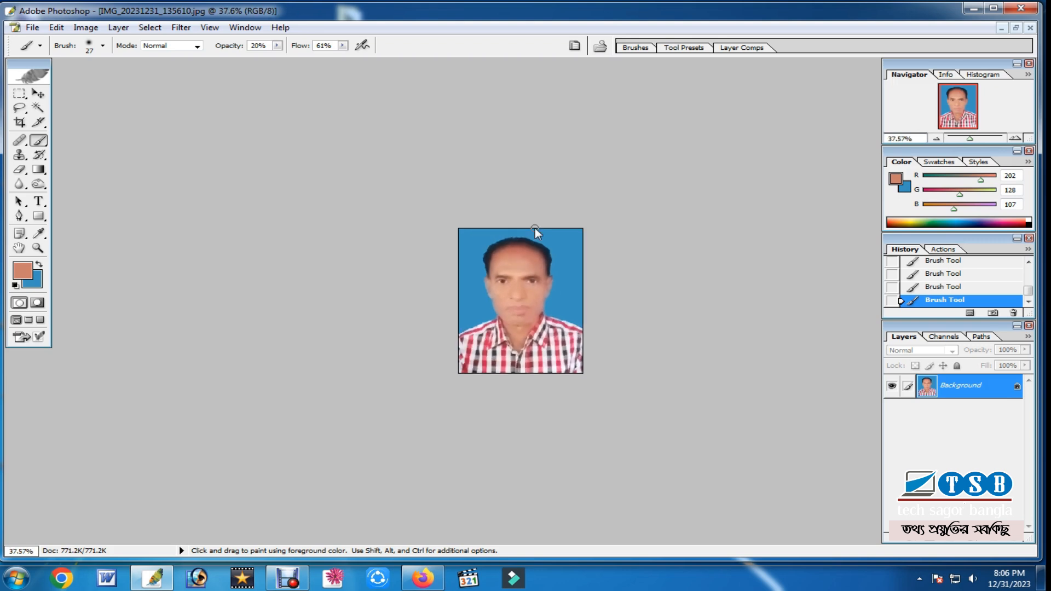
scroll(534, 228, "down", 3)
scroll(534, 228, "up", 2)
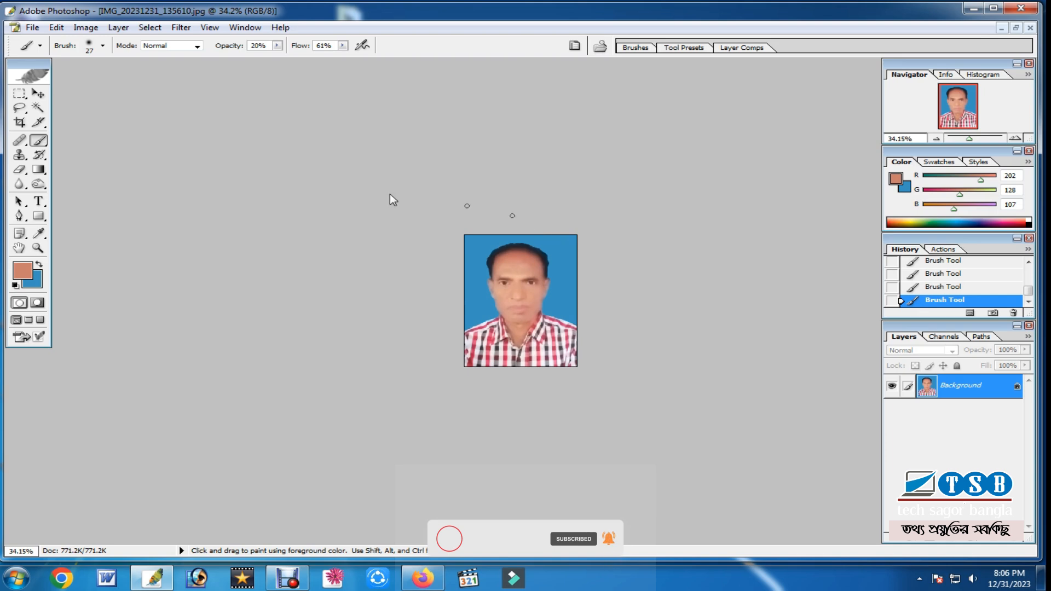
left_click(39, 94)
scroll(344, 221, "up", 1)
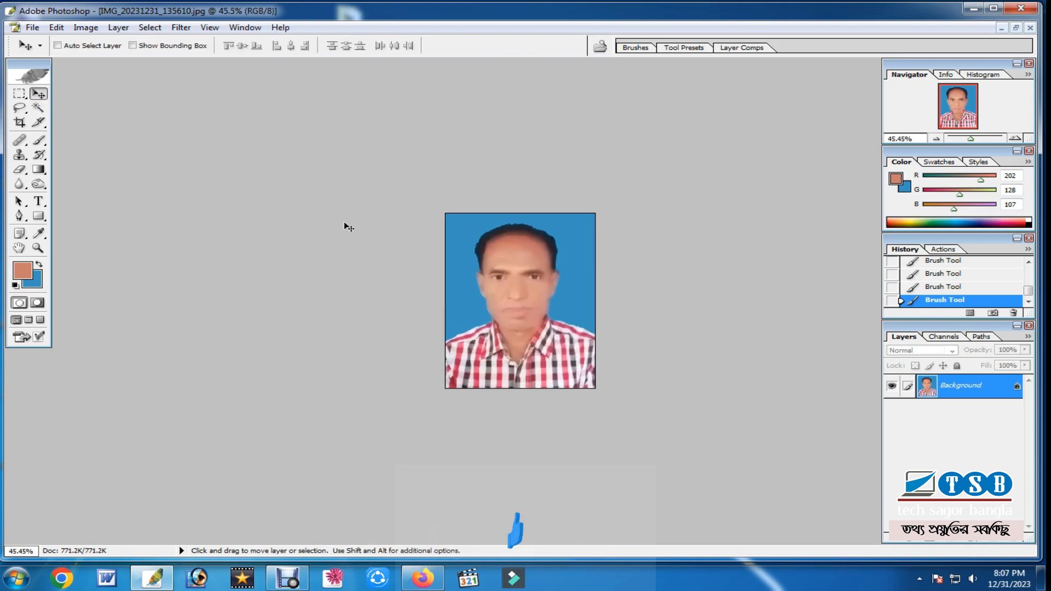